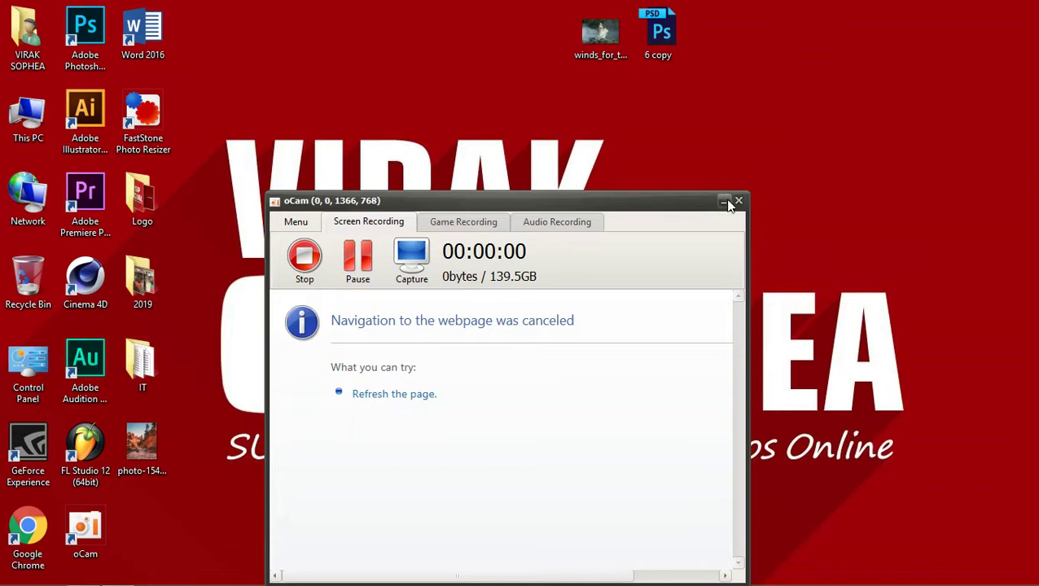
Refresh the Windows desktop several times, marquee-selecting an area in between
right_click(476, 130)
left_click(501, 169)
right_click(376, 114)
left_click(407, 159)
right_click(383, 59)
left_click(430, 98)
left_click_drag(214, 120, 961, 522)
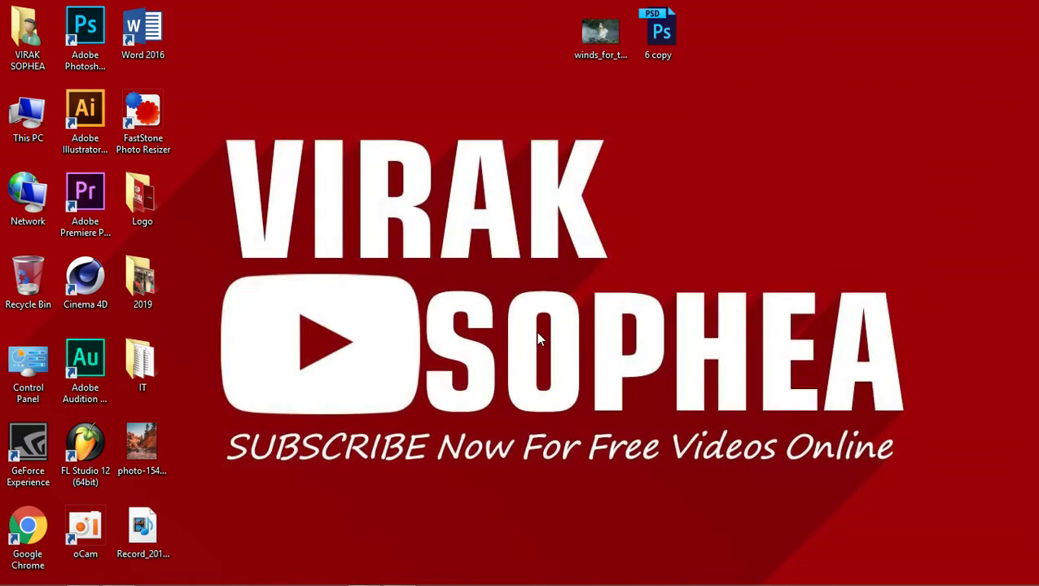
right_click(411, 213)
left_click(440, 258)
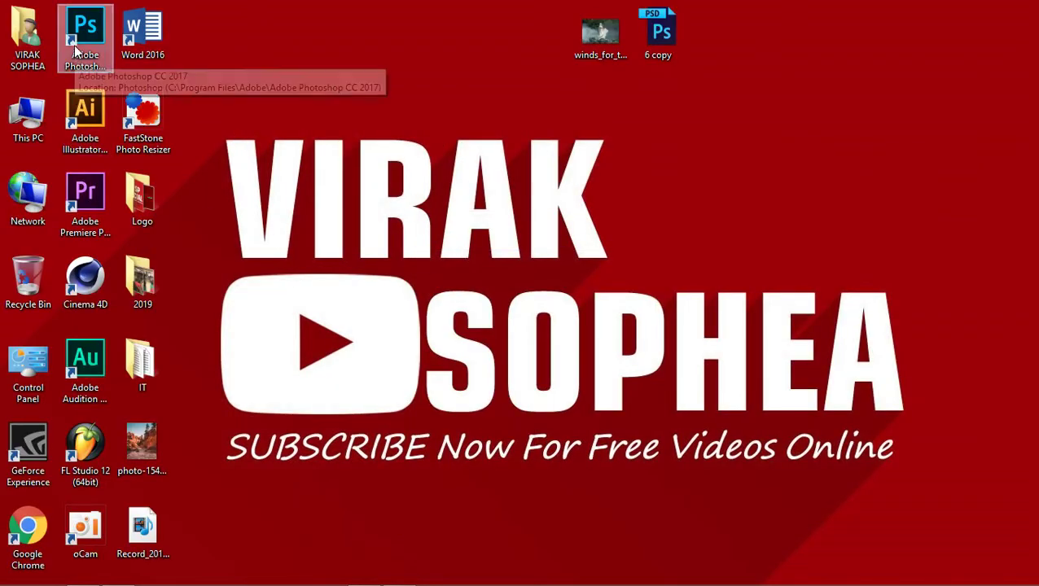
Launch Adobe Photoshop CC 2017, then minimize it back to the desktop
double_click(74, 45)
left_click(14, 98)
left_click(14, 79)
left_click(974, 7)
Open the 6 copy file with Adobe Photoshop CC 2017 from the desktop
right_click(573, 123)
left_click(603, 167)
right_click(660, 33)
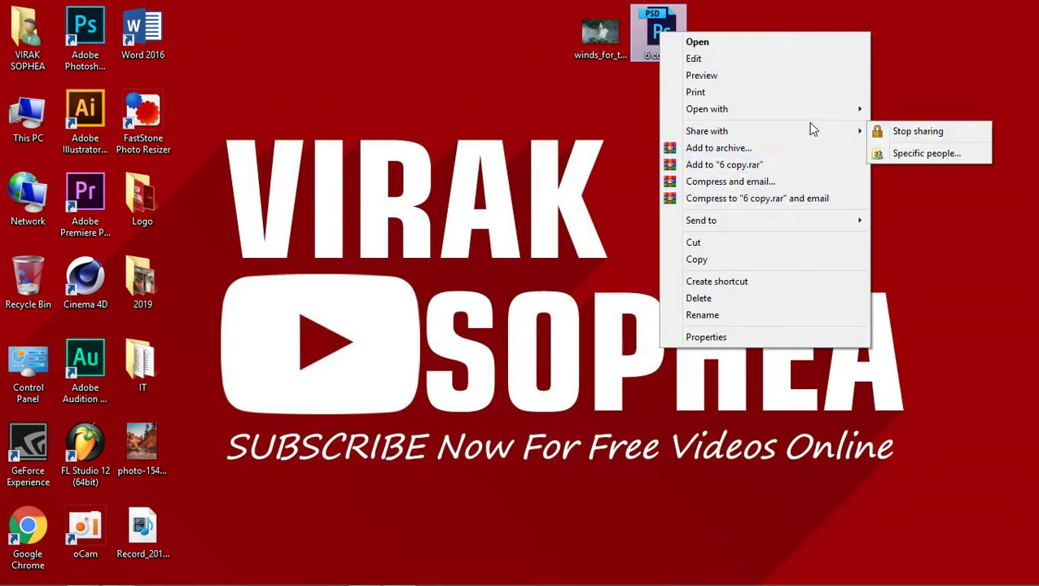
left_click(900, 127)
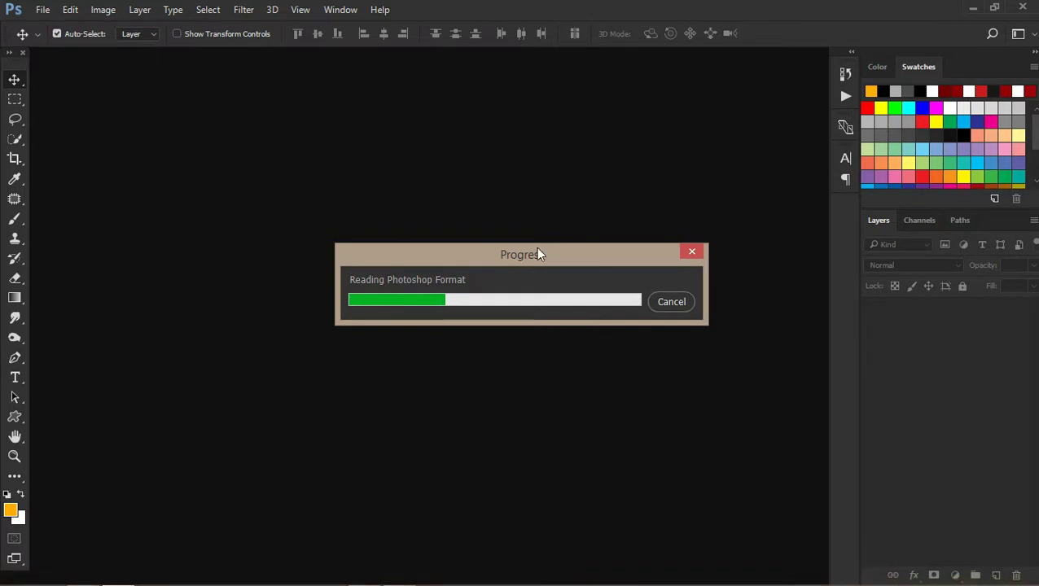
Let the 6 copy PSD finish loading, then zoom out to see the whole composite
left_click_drag(540, 252, 559, 204)
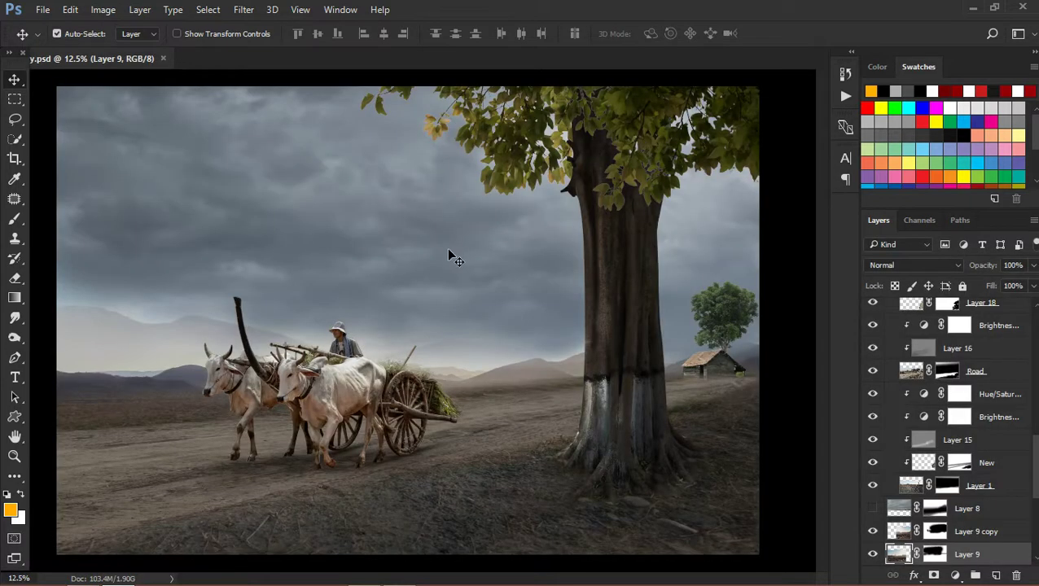
left_click(15, 456)
mouse_move(193, 436)
left_mouse_down()
mouse_move(371, 347)
mouse_move(525, 440)
mouse_move(509, 436)
mouse_move(492, 503)
mouse_move(444, 194)
mouse_move(517, 348)
mouse_move(460, 348)
mouse_move(574, 317)
mouse_move(712, 424)
mouse_move(564, 374)
mouse_move(534, 332)
mouse_move(586, 378)
mouse_move(574, 375)
left_mouse_up()
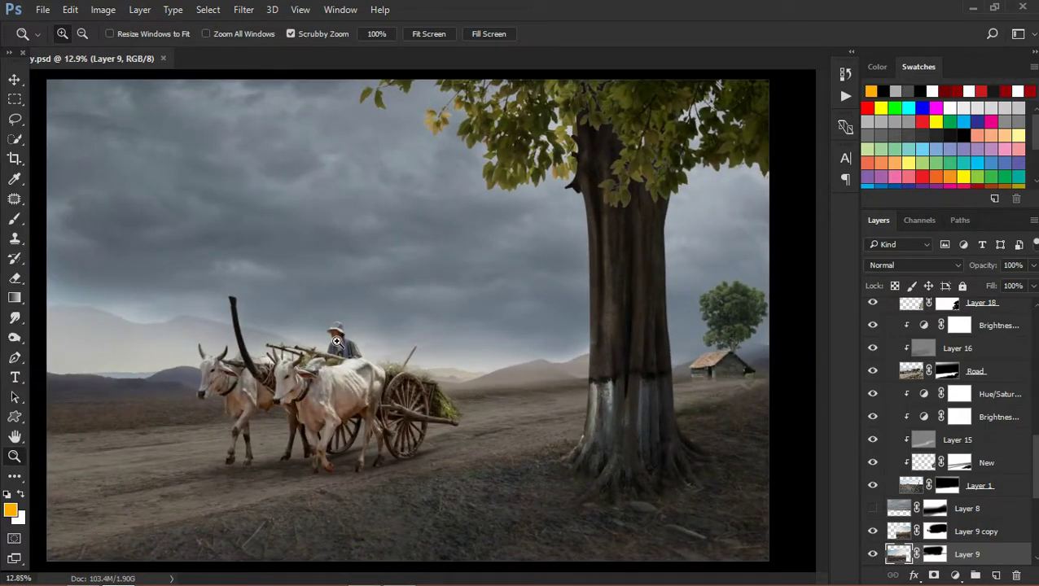
mouse_move(316, 332)
left_mouse_down()
mouse_move(488, 350)
mouse_move(390, 373)
mouse_move(464, 417)
left_mouse_up()
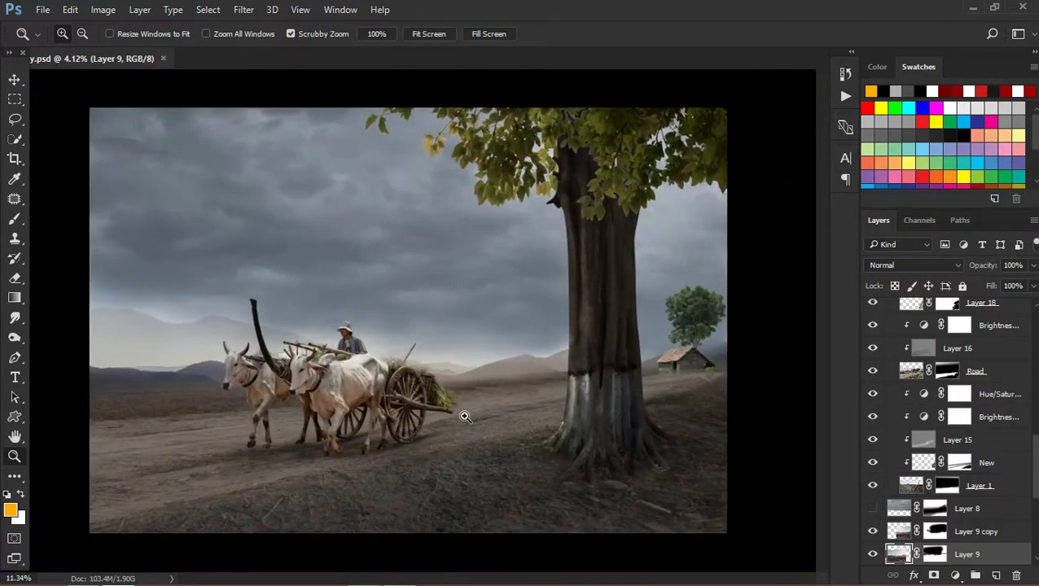
Select Layer 22 and switch off visibility for every layer from Layer 22 down to Background
scroll(987, 356, "up", 3)
scroll(987, 350, "up", 2)
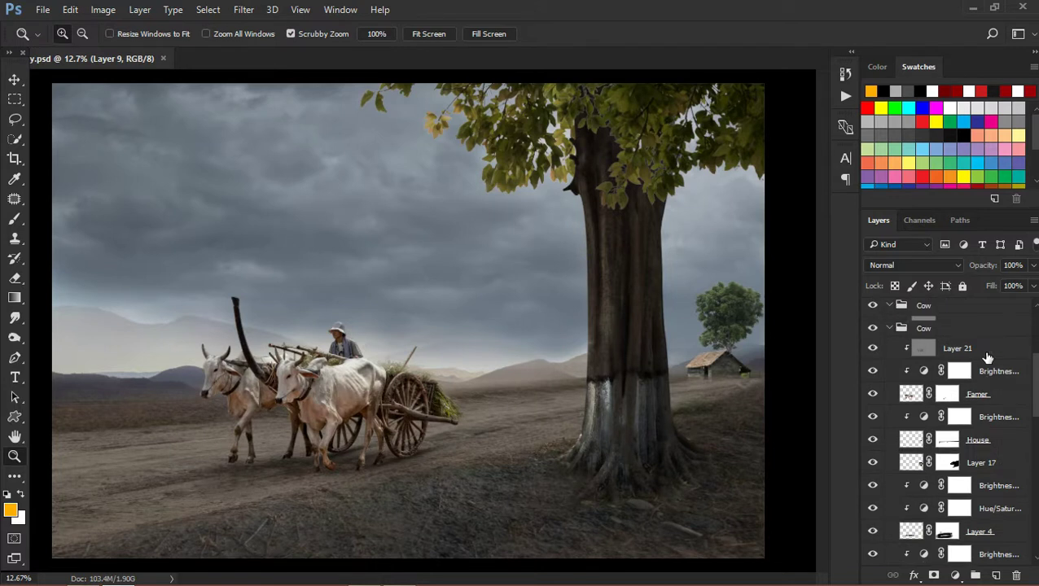
scroll(987, 348, "up", 2)
left_click(987, 327)
scroll(987, 327, "down", 3)
scroll(988, 342, "down", 3)
scroll(989, 358, "down", 3)
scroll(990, 372, "down", 3)
scroll(990, 371, "up", 2)
scroll(991, 371, "up", 3)
scroll(988, 371, "up", 2)
left_click_drag(874, 311, 869, 578)
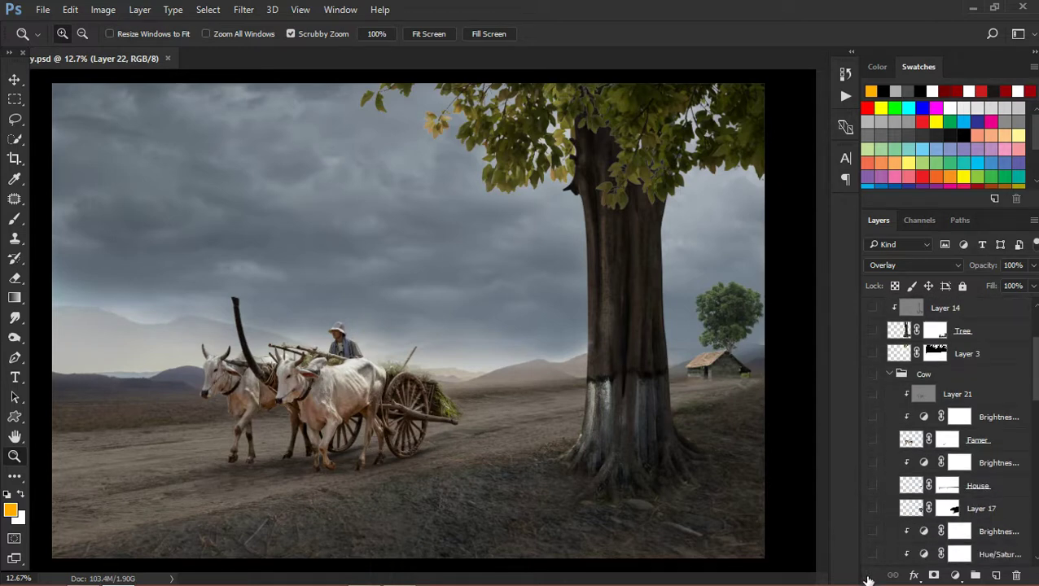
left_click_drag(869, 578, 869, 580)
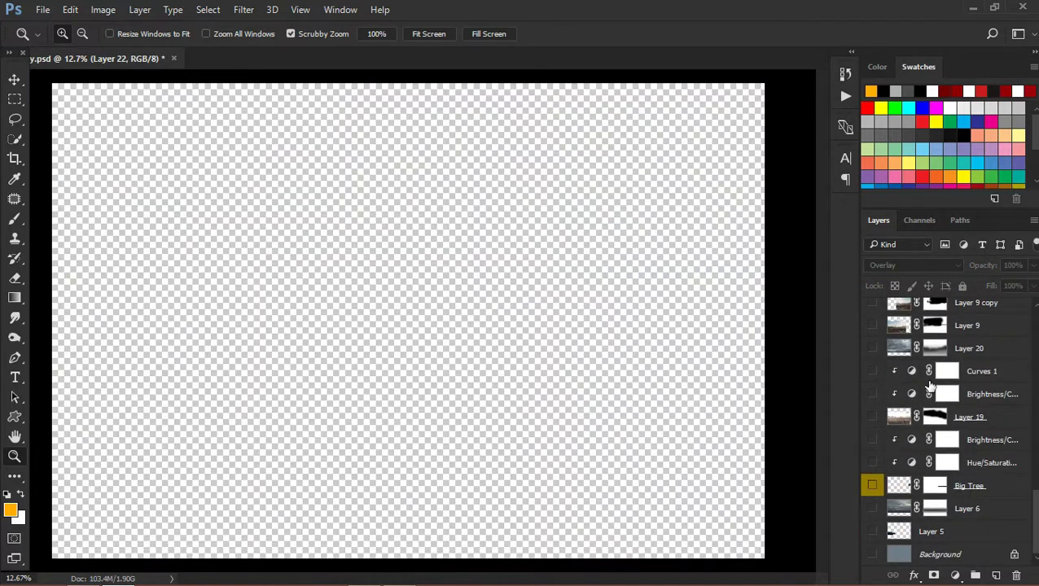
Show the Background, Layer 5 mountains, Layer 6 sky, Big Tree and its Brightness/Contrast
left_click(872, 554)
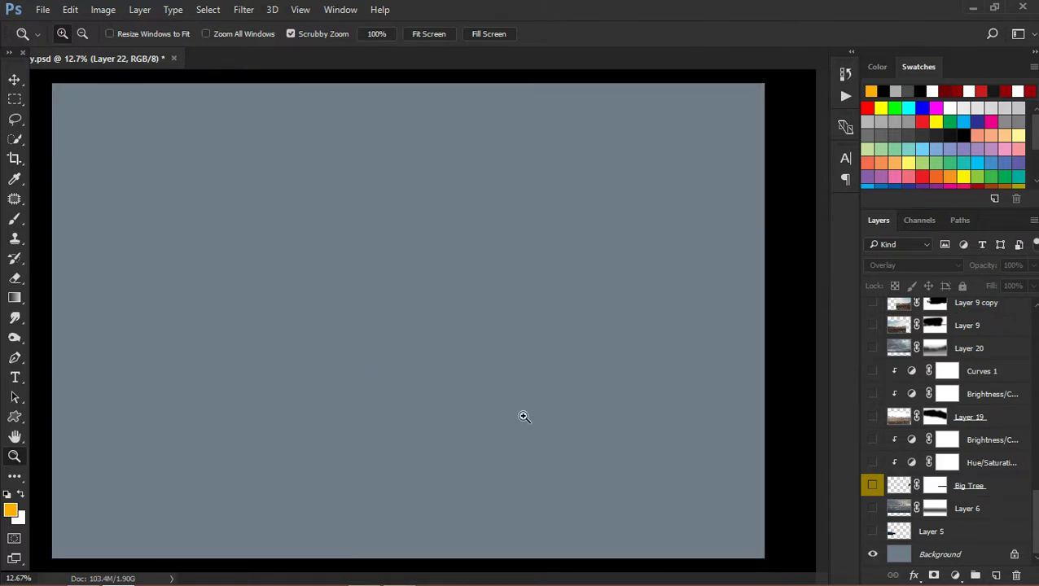
left_click(871, 532)
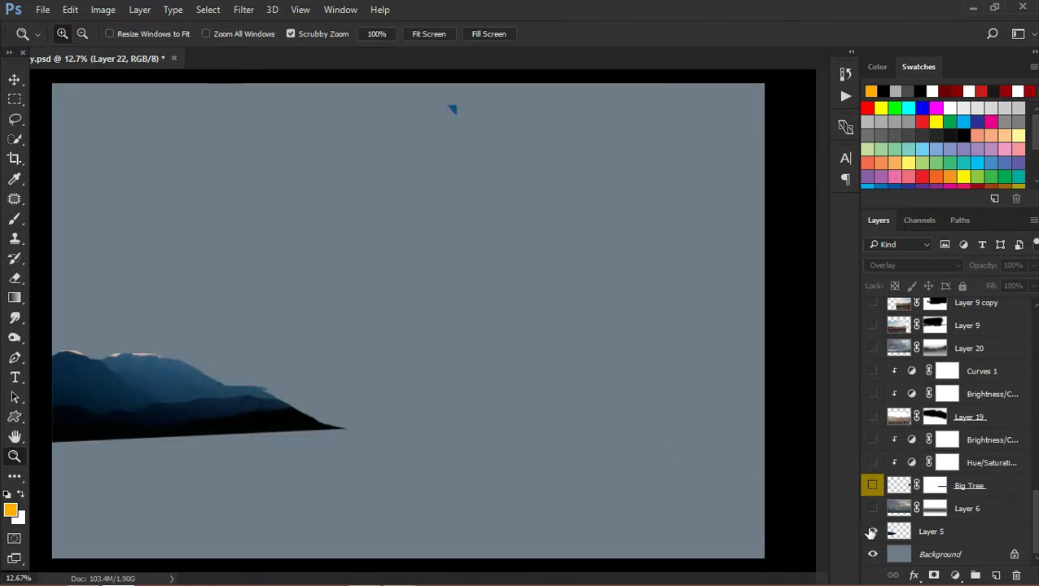
left_click(873, 509)
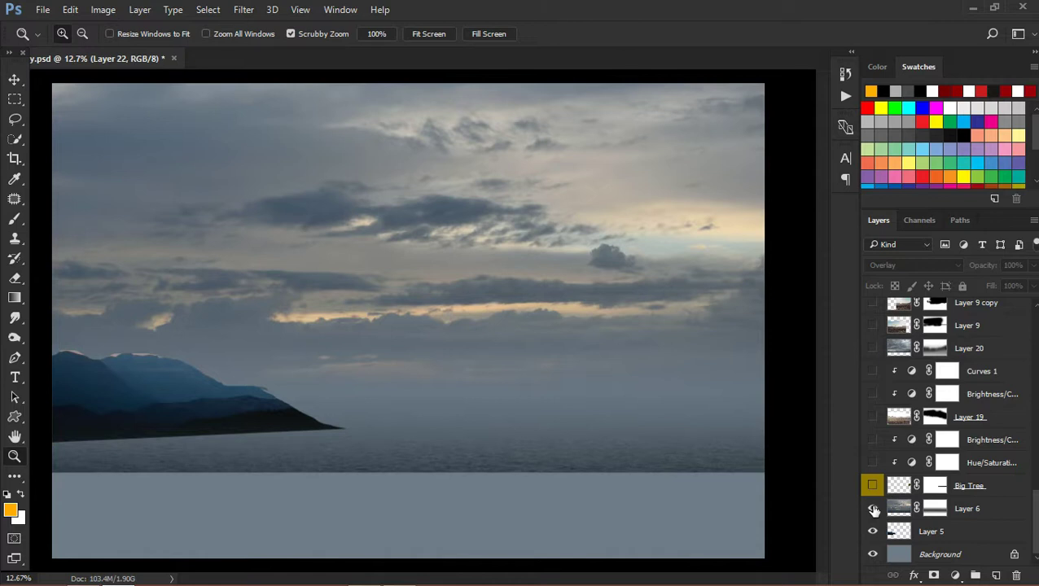
left_click(873, 486)
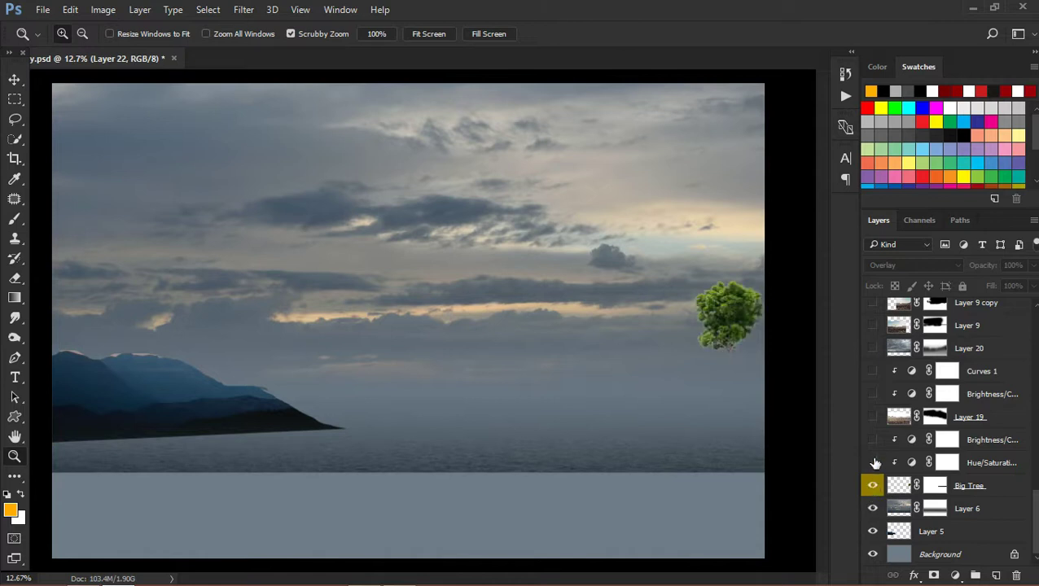
left_click(873, 440)
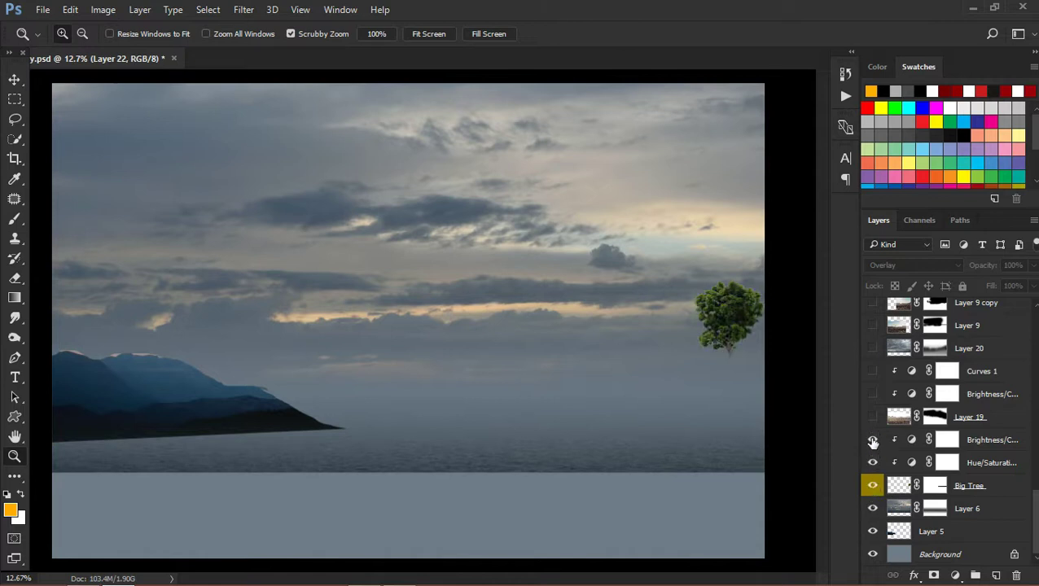
Show Layer 19 desert with its brightness and Curves 1 adjustments, Layer 20 clouds and Layer 9
left_click(873, 417)
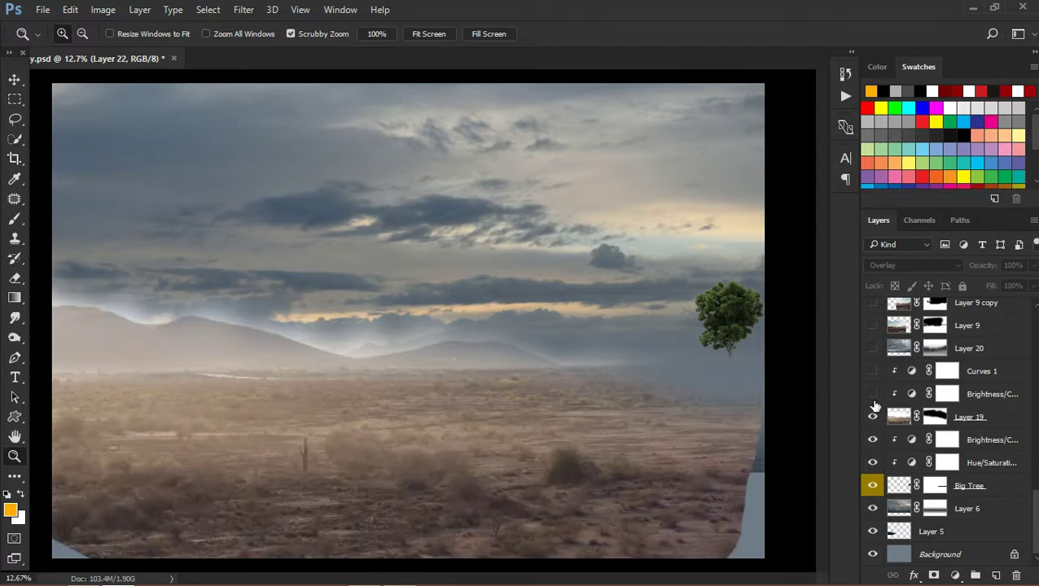
left_click(873, 395)
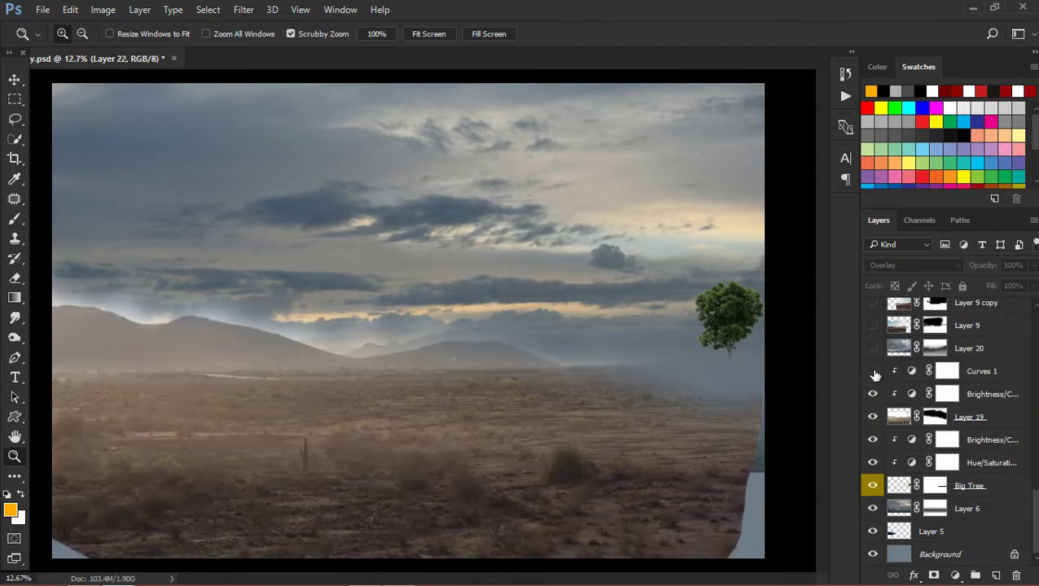
left_click(873, 371)
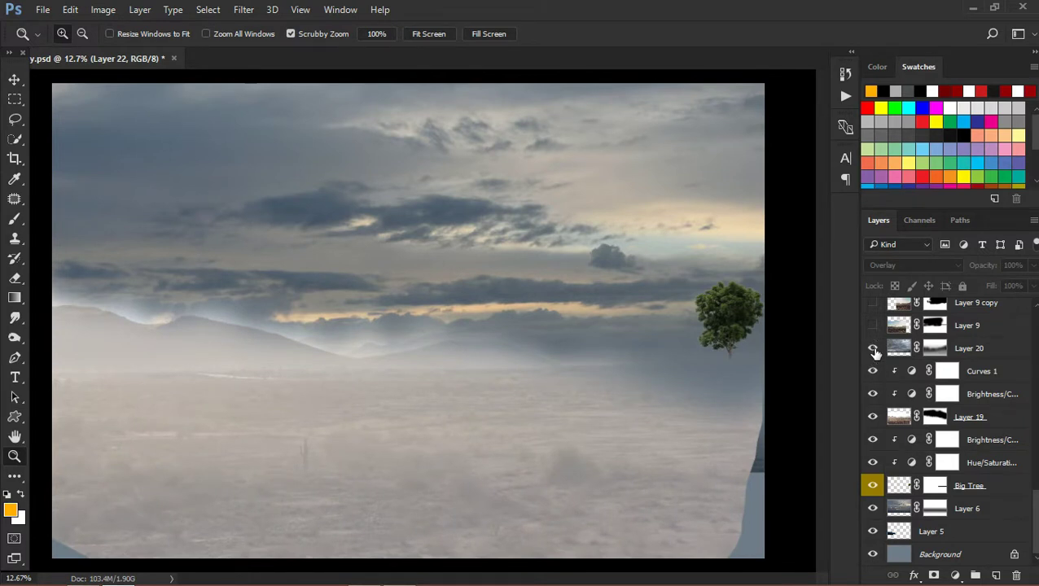
left_click(873, 349)
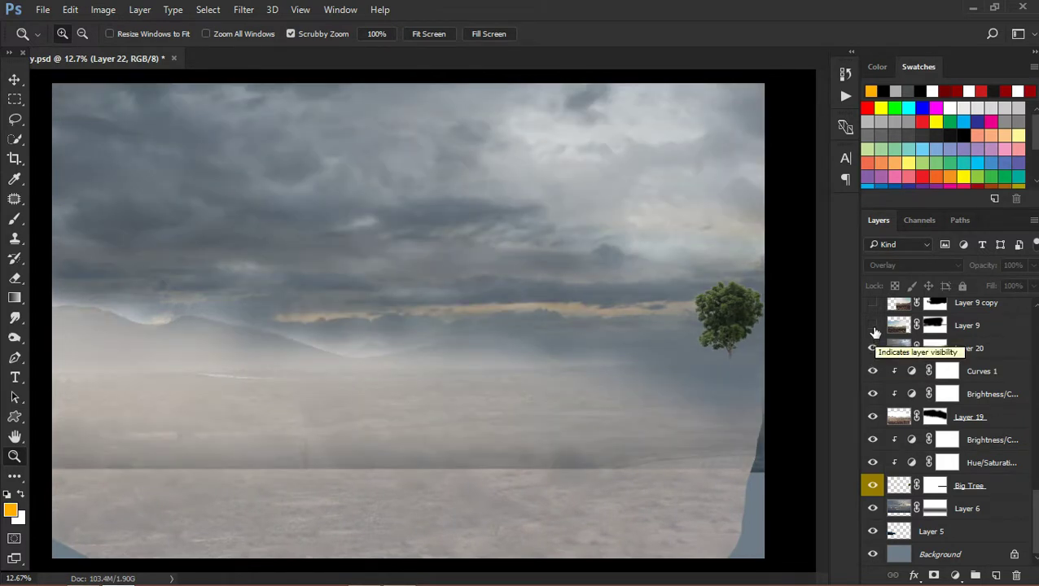
left_click(873, 325)
Show Layer 9 copy, Layer 8 clouds, Layer 1 ground, New layer, Layer 15 and its brightness adjustment
scroll(877, 342, "up", 3)
scroll(877, 358, "up", 2)
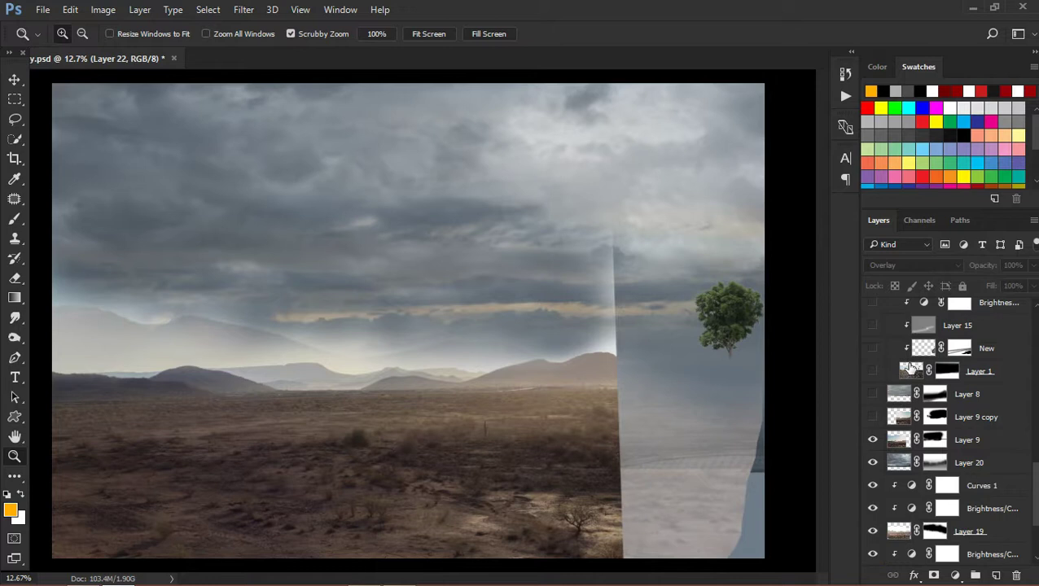
scroll(888, 375, "up", 2)
scroll(873, 440, "up", 1)
left_click(873, 486)
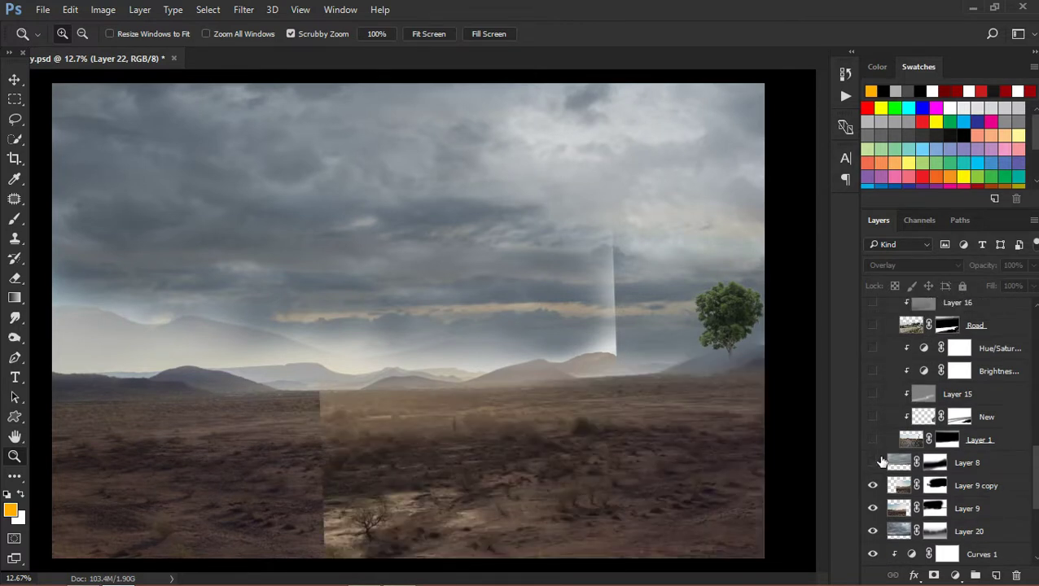
left_click(873, 462)
left_click(873, 440)
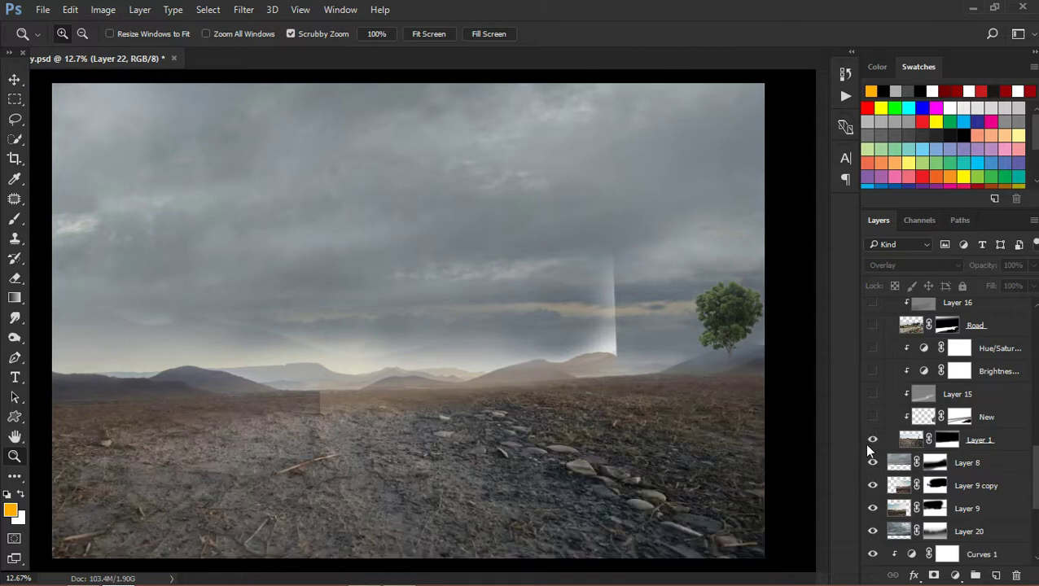
left_click(873, 417)
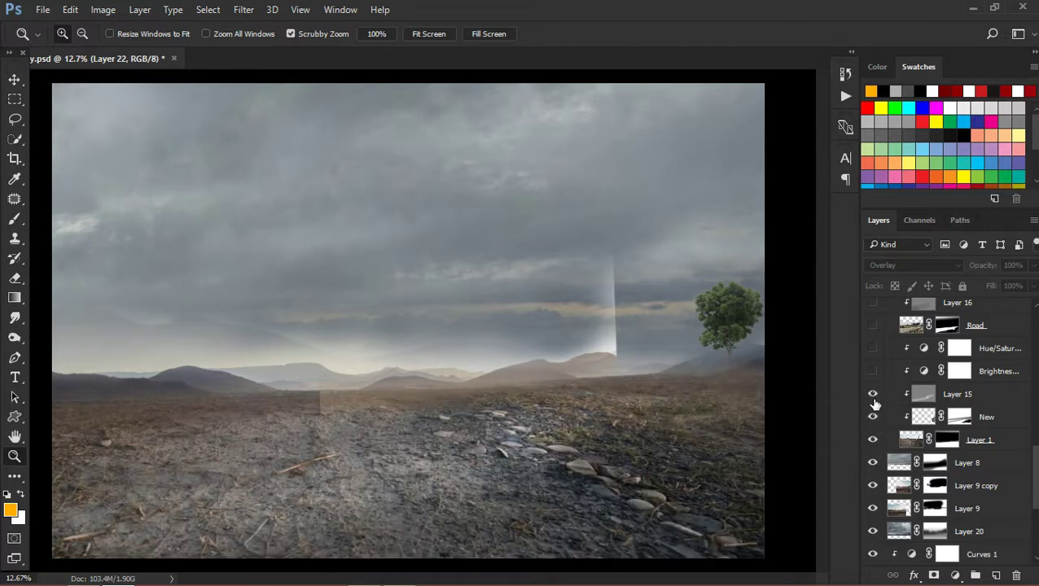
left_click(874, 396)
left_click(873, 372)
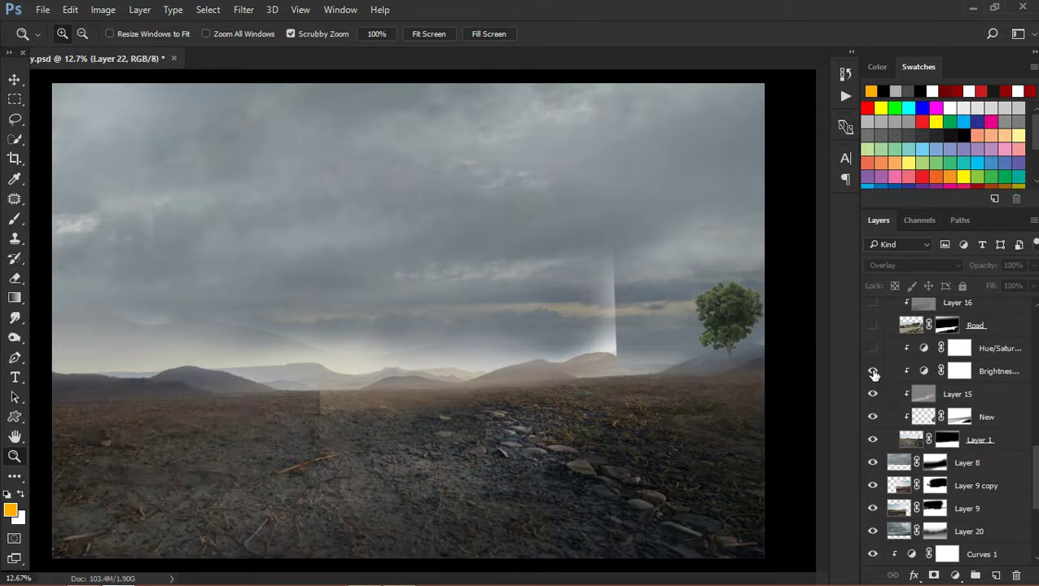
Show the Road layer, Layer 16 and the road brightness adjustments, comparing them on and off
scroll(874, 373, "up", 2)
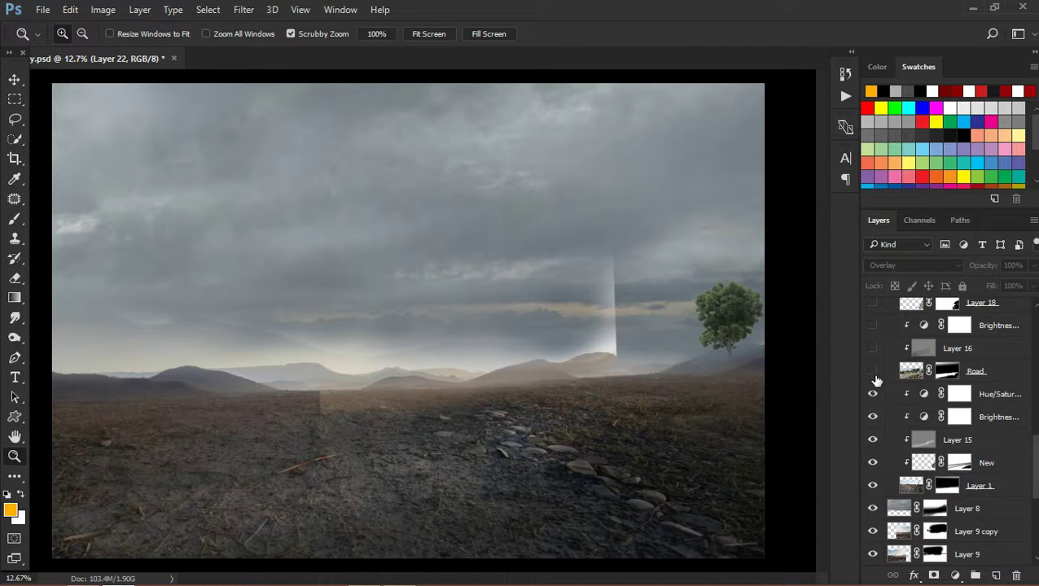
left_click(873, 371)
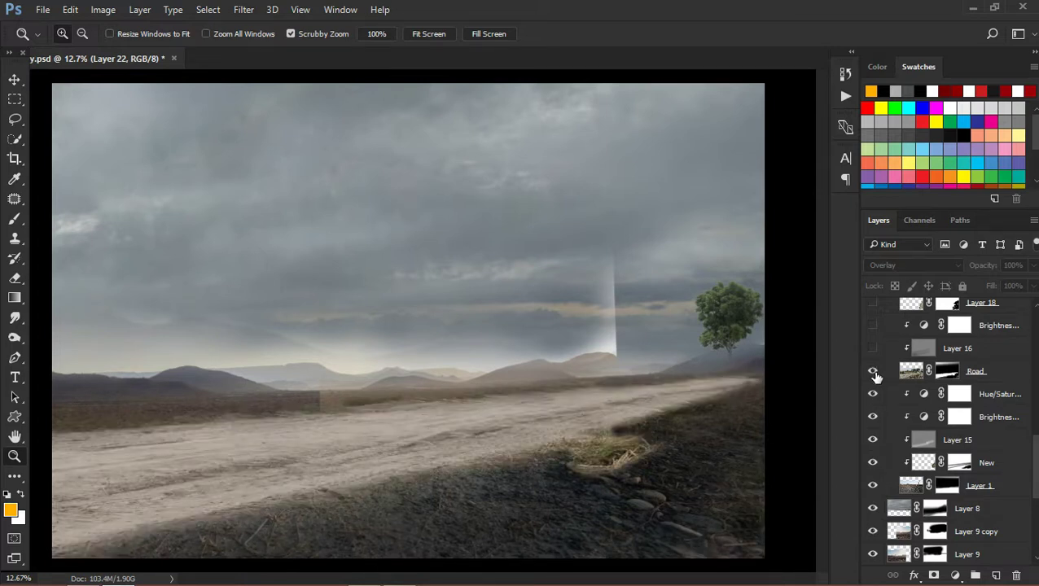
scroll(949, 395, "up", 2)
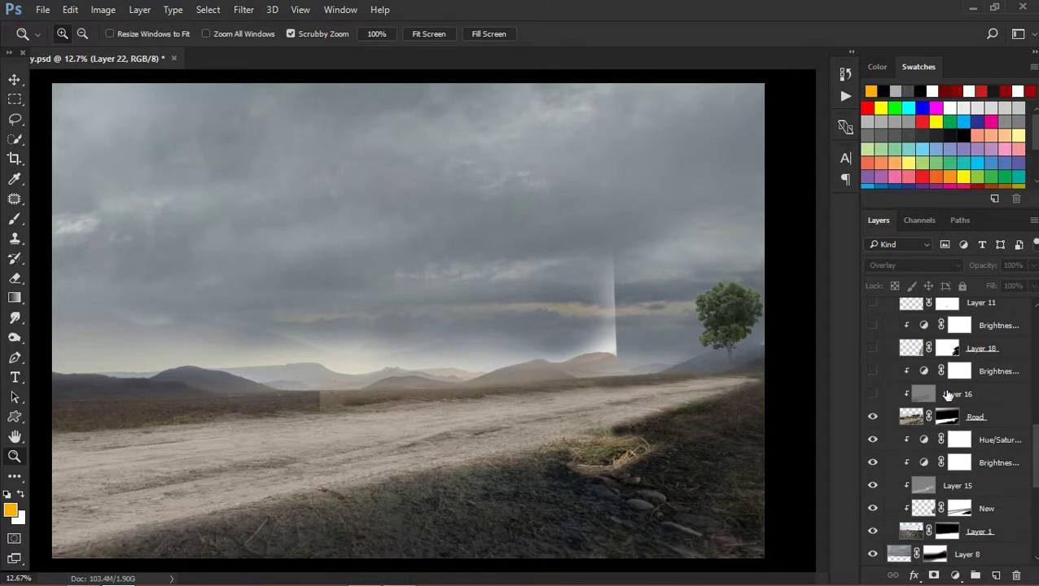
left_click(873, 394)
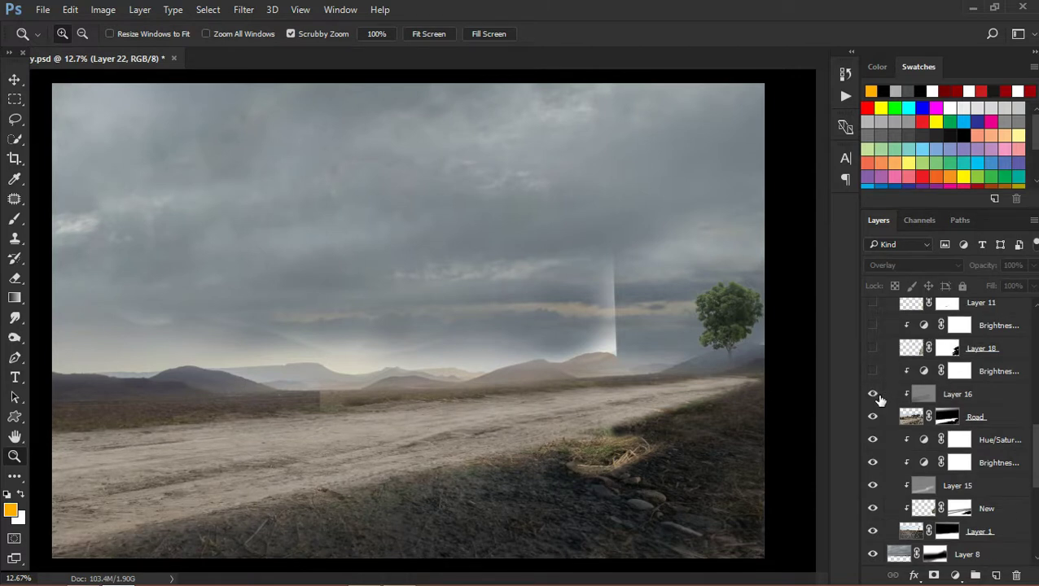
scroll(879, 399, "up", 2)
left_click(873, 417)
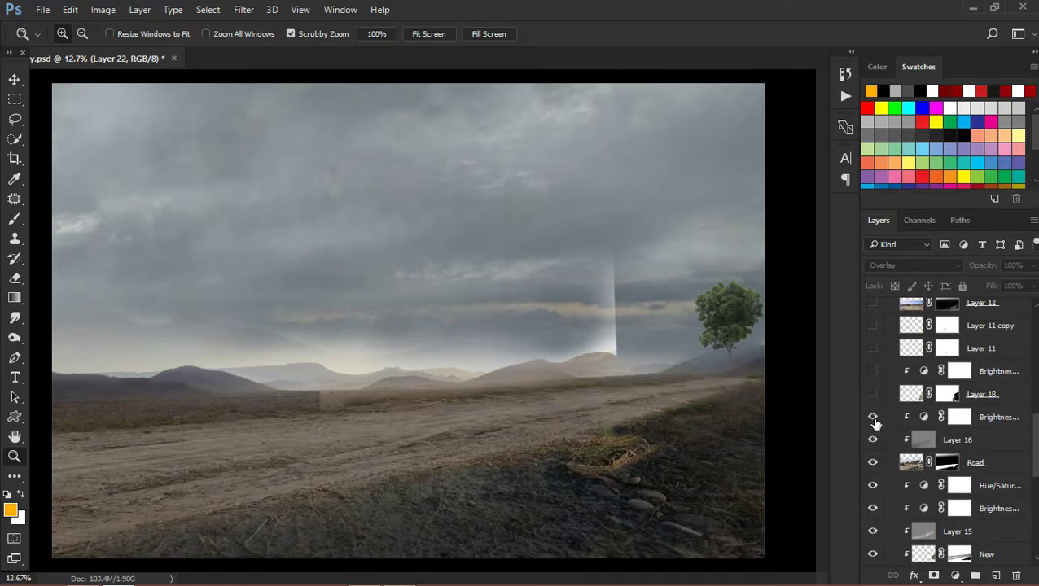
left_click(874, 419)
left_click(873, 417)
left_click(874, 395)
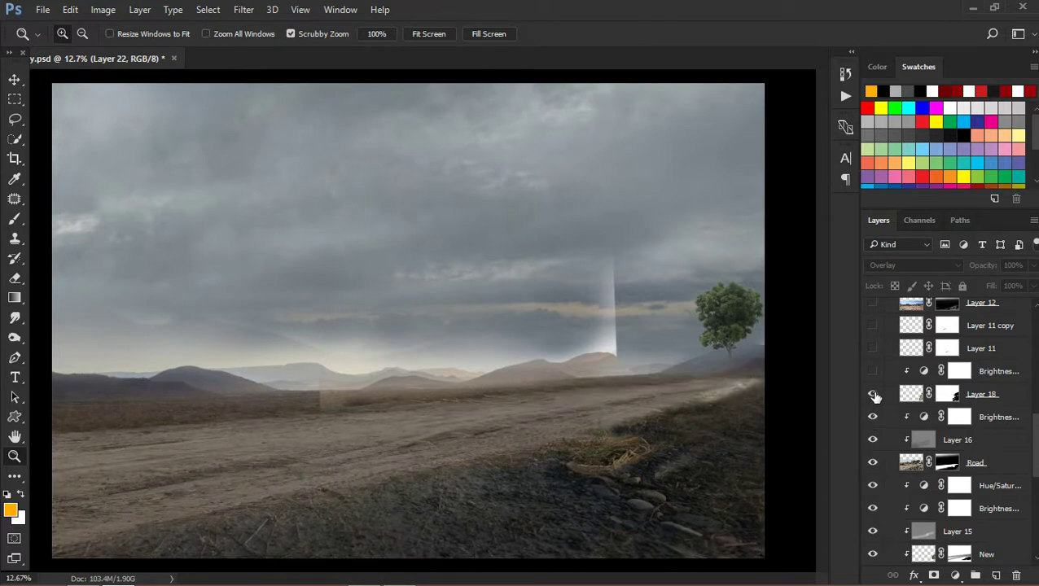
left_click(874, 373)
scroll(876, 379, "up", 2)
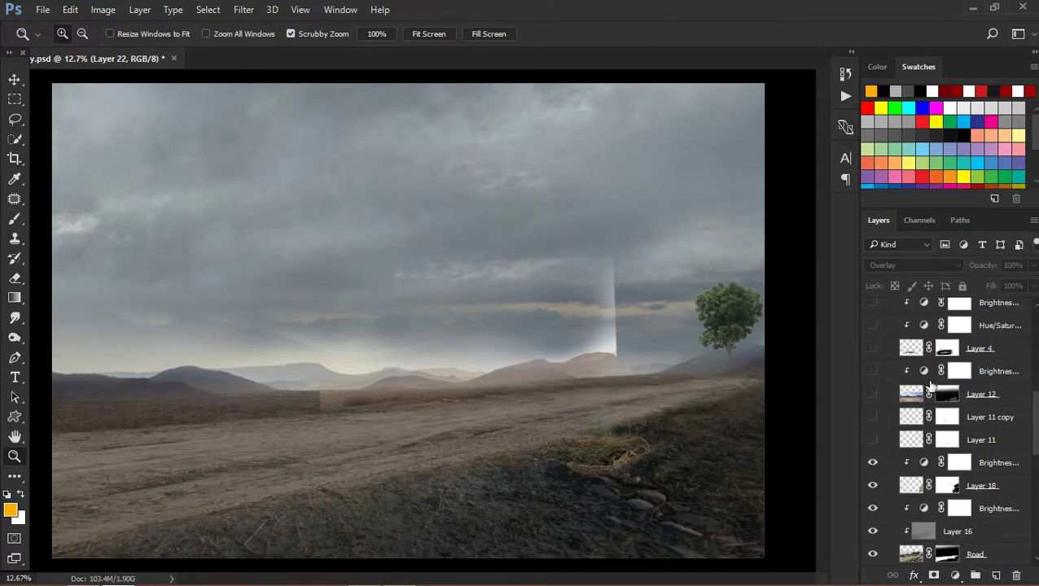
Show the Layer 11, Layer 11 copy and Layer 12 road shading layers
left_click(873, 441)
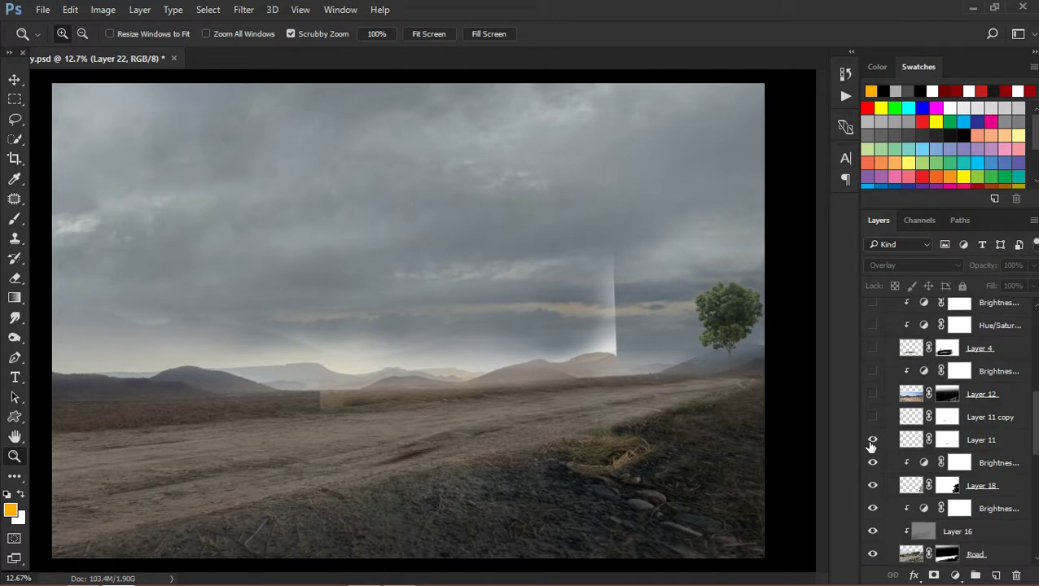
left_click(873, 419)
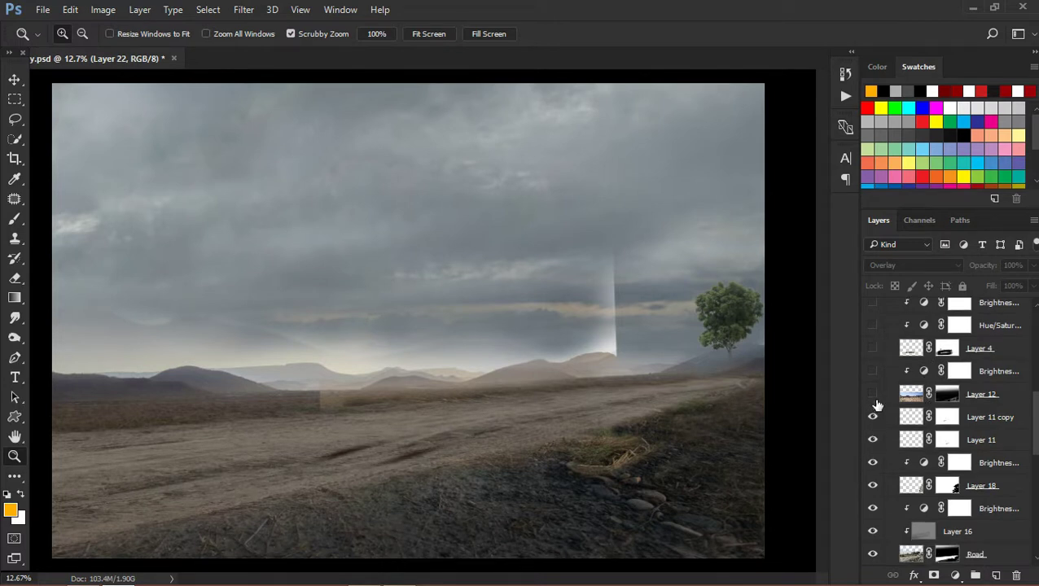
left_click(874, 396)
left_click(873, 395)
scroll(876, 397, "up", 1)
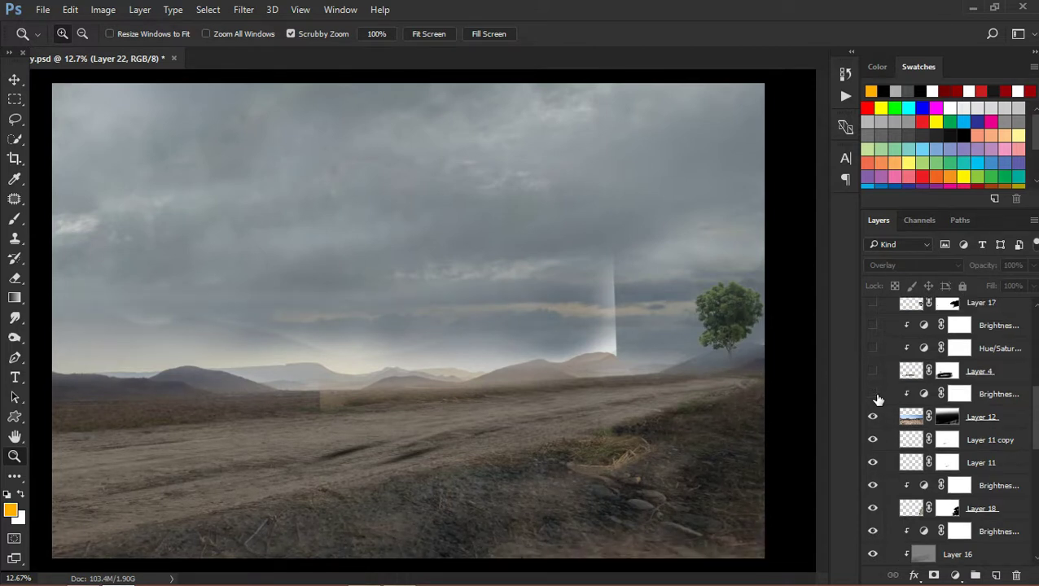
scroll(878, 399, "up", 1)
Show Layer 4 road shading and its brightness adjustment, toggling the adjustment to compare
left_click(873, 395)
left_click(873, 417)
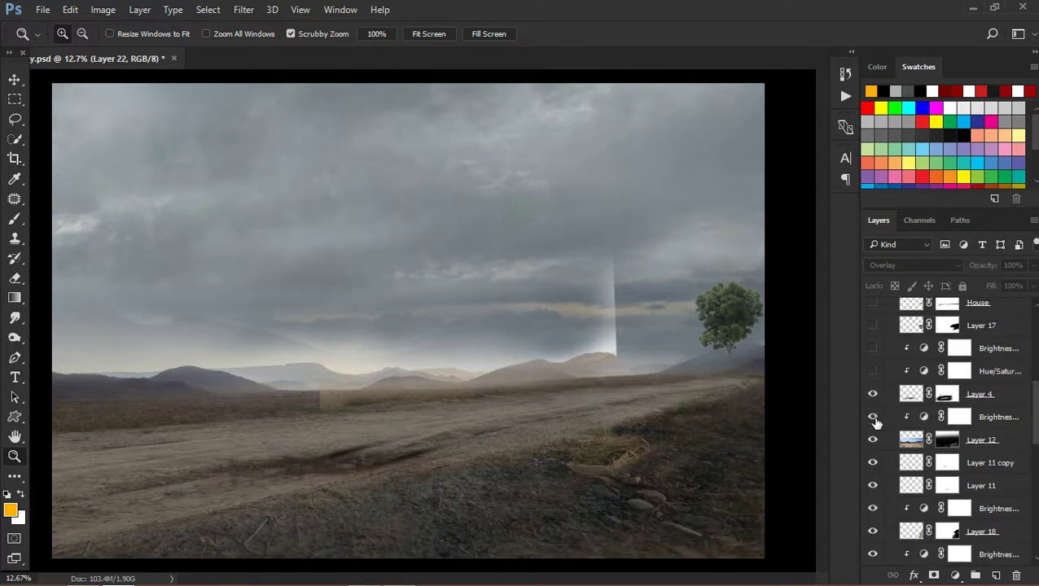
left_click(874, 418)
left_click(874, 418)
left_click(874, 418)
left_click(874, 418)
scroll(876, 411, "up", 1)
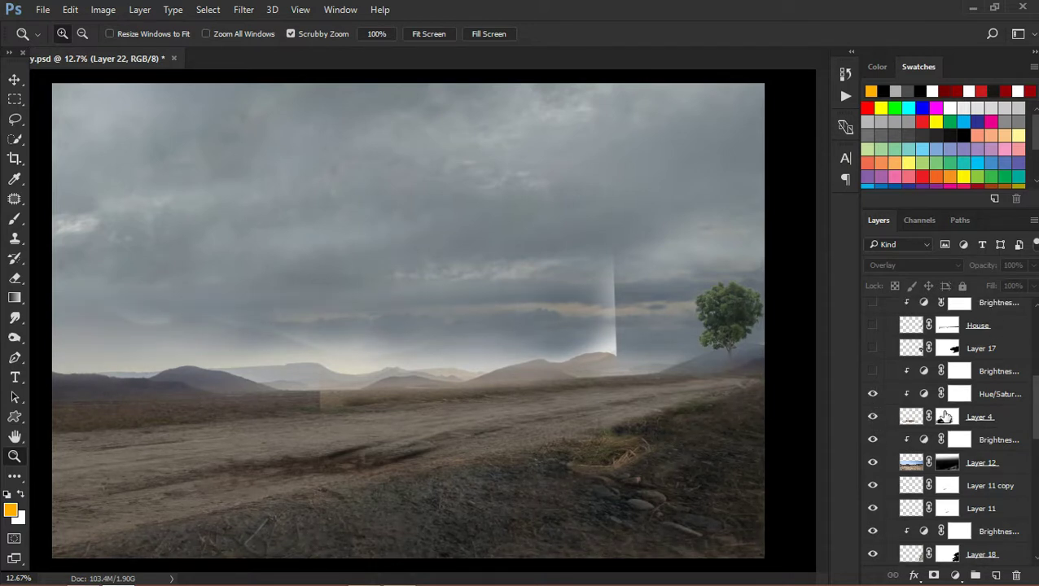
scroll(953, 395, "up", 2)
scroll(949, 407, "up", 3)
scroll(937, 421, "up", 1)
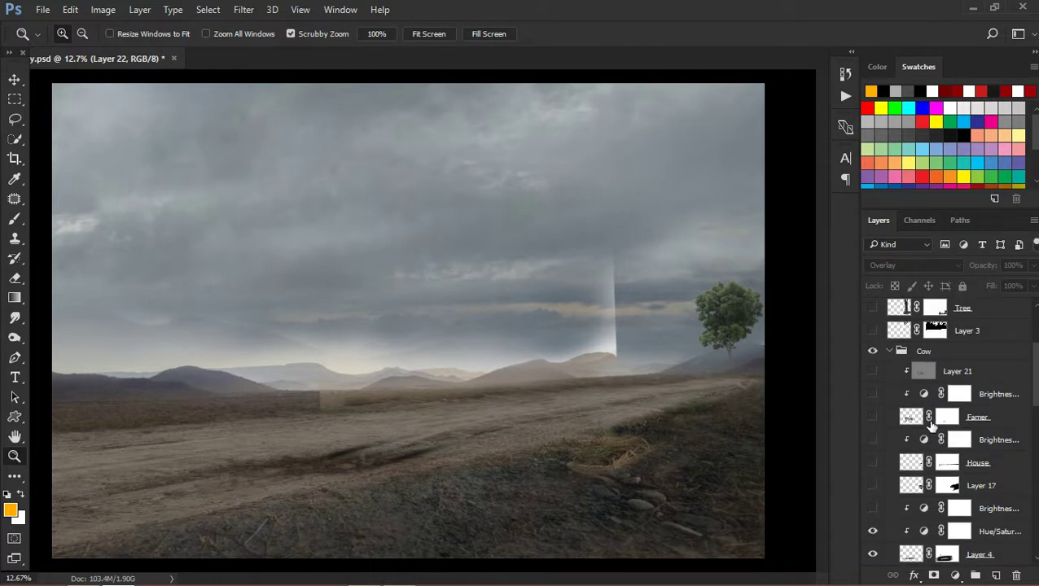
Show the scene brightness adjustment, Layer 17, and the House layer with its darkening adjustment
left_click(871, 514)
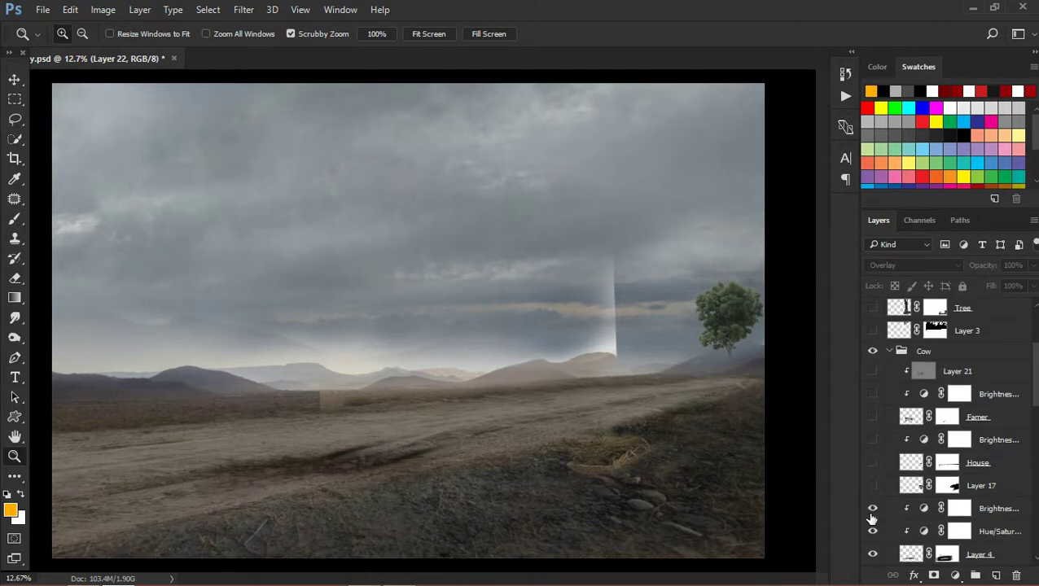
left_click(873, 486)
left_click(873, 463)
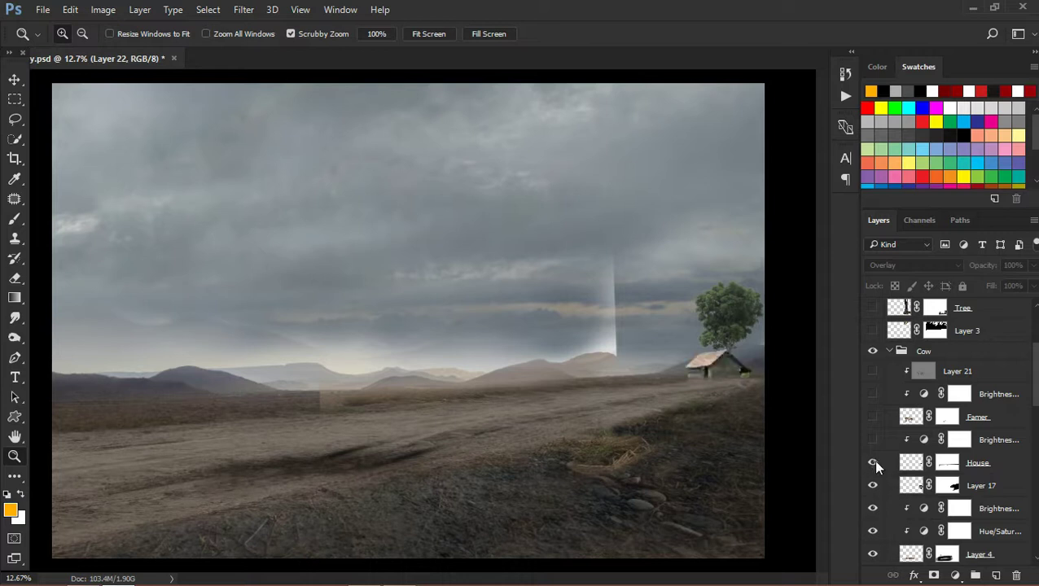
left_click(873, 440)
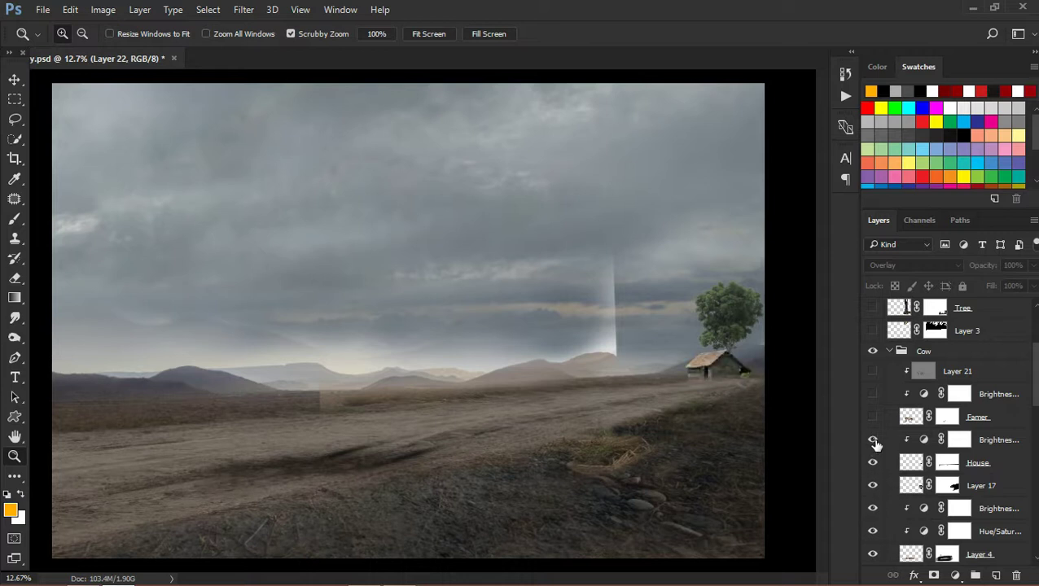
Show the farmer's ox cart with its darkening adjustment, comparing it, plus Layer 21 shading
left_click(874, 417)
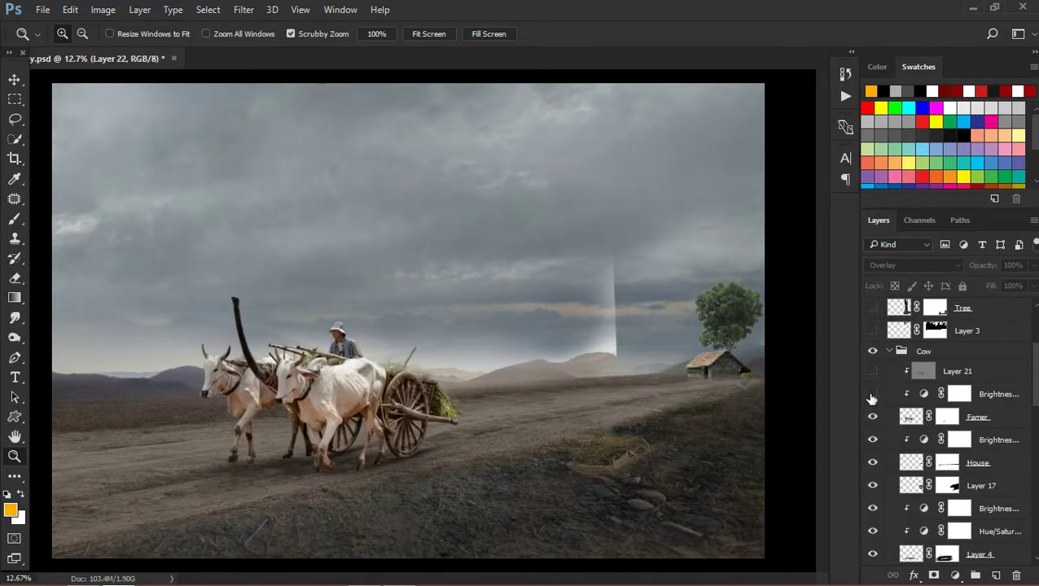
left_click(872, 395)
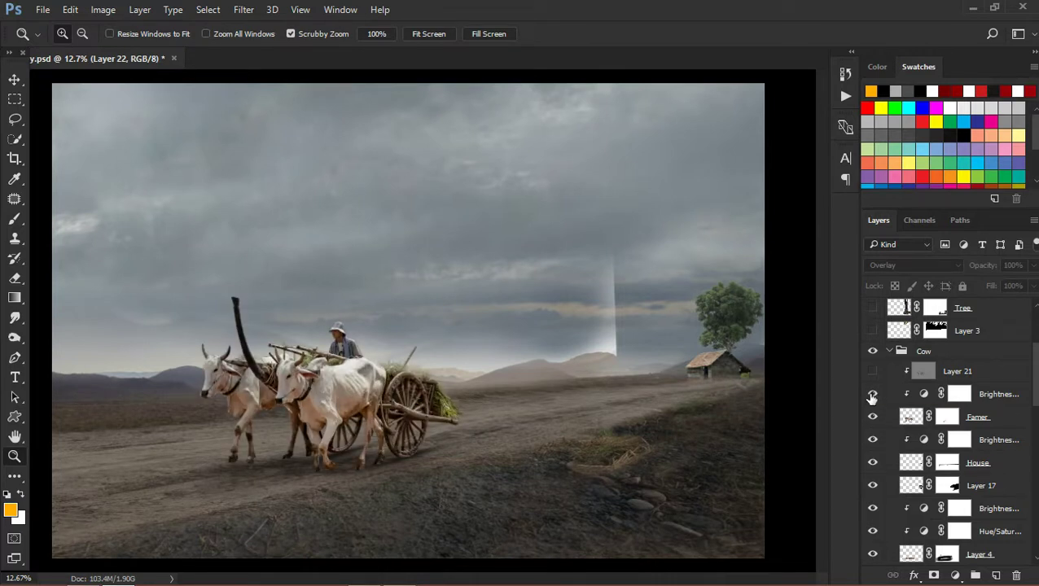
left_click(873, 395)
left_click(872, 395)
left_click(872, 395)
left_click(872, 395)
left_click(873, 371)
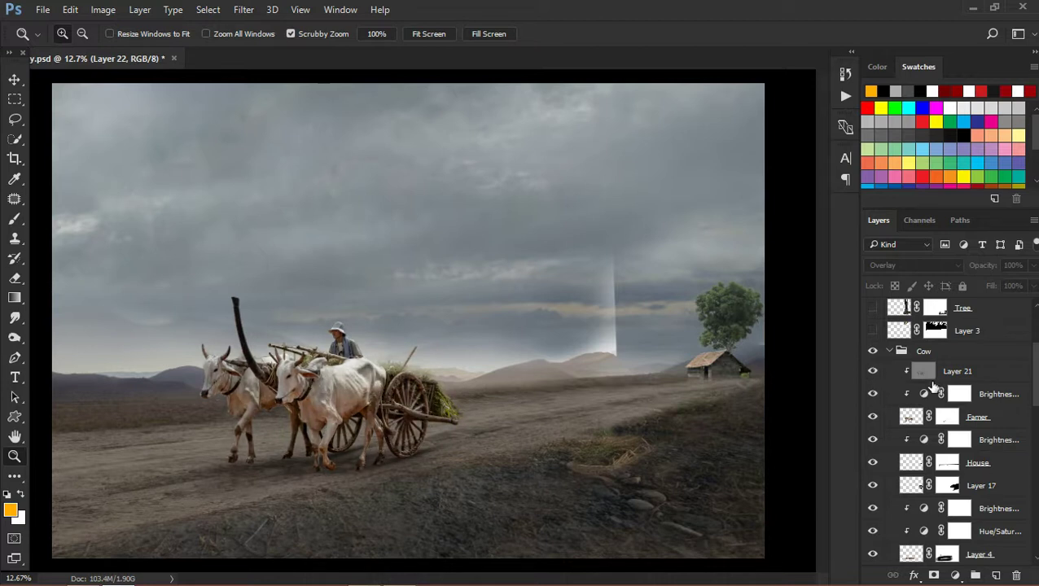
scroll(934, 386, "up", 2)
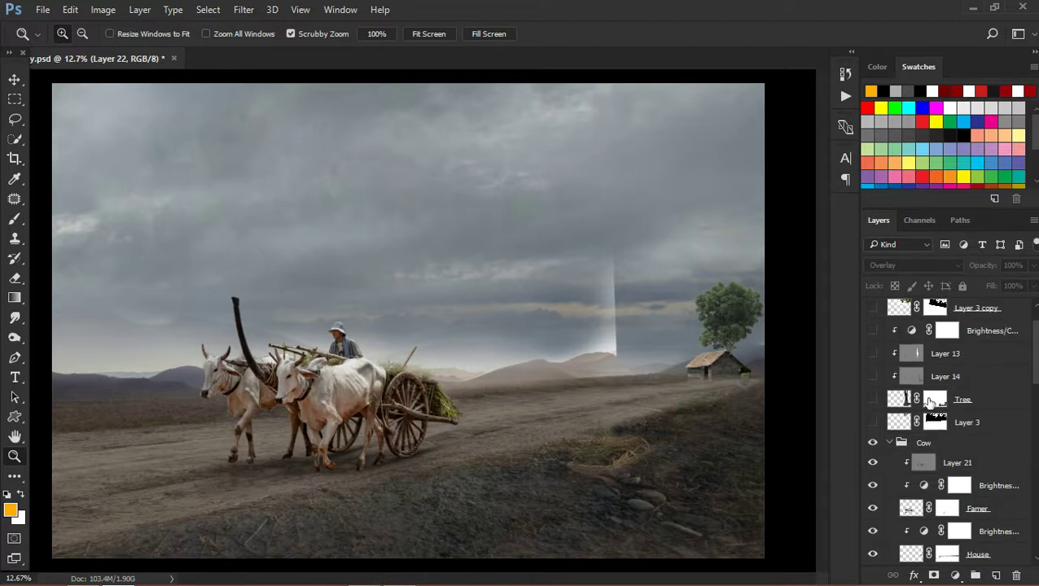
Show Layer 3 branches, the Tree trunk, Layers 14 and 13, and the trunk brightness adjustment
left_click(870, 423)
left_click(874, 400)
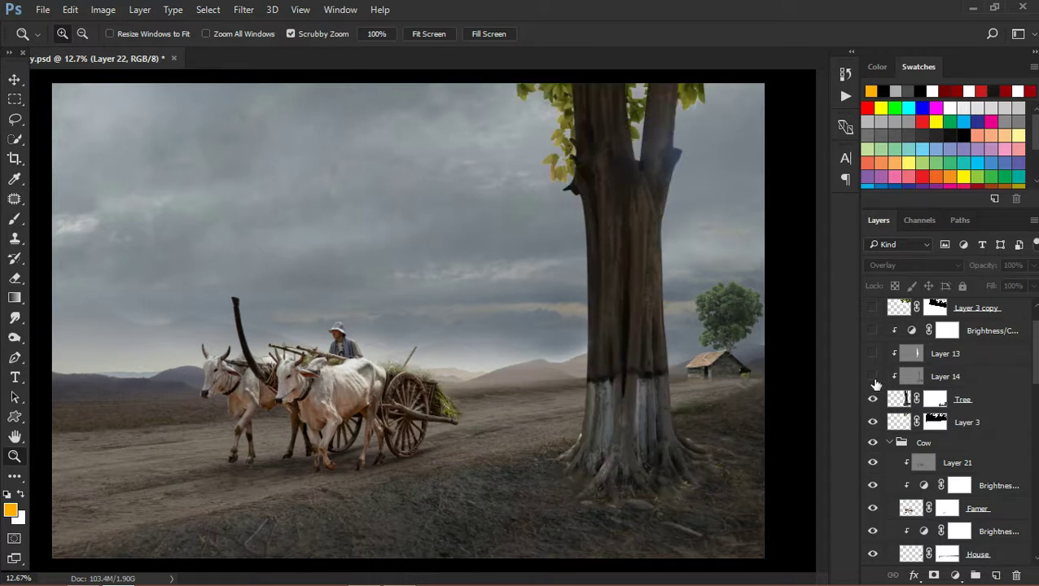
left_click(873, 378)
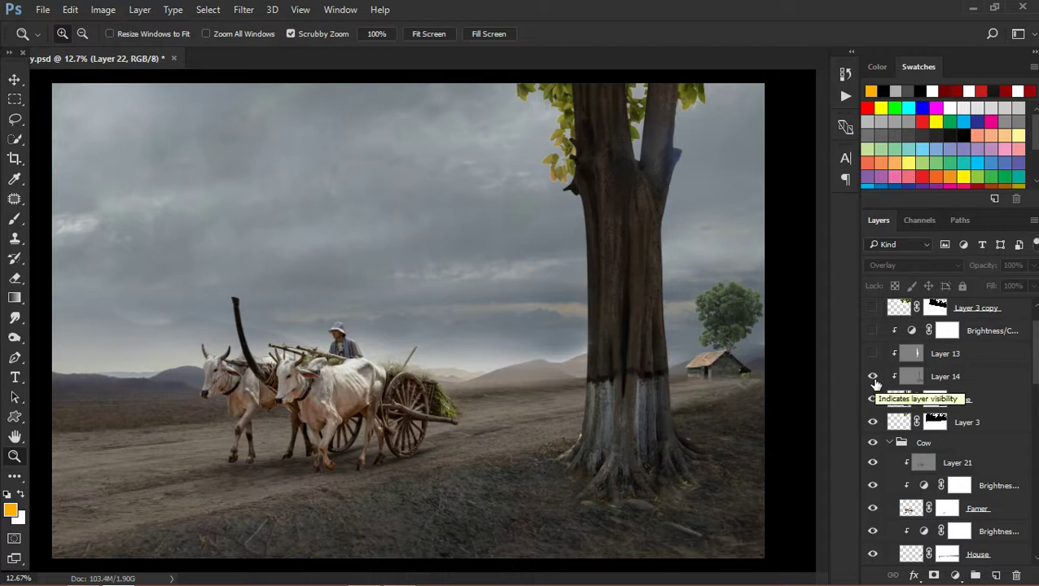
left_click(873, 355)
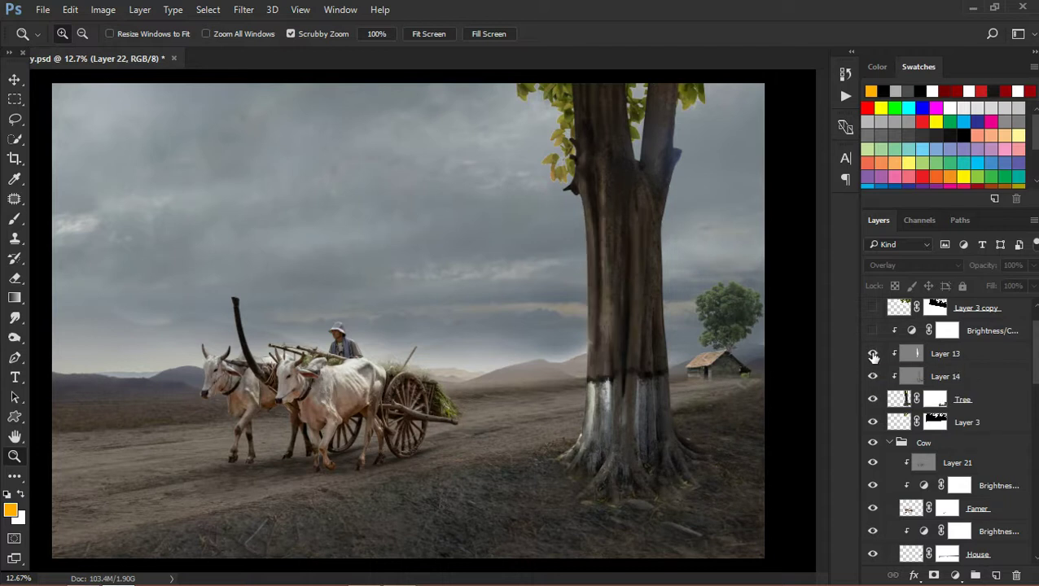
scroll(873, 356, "up", 2)
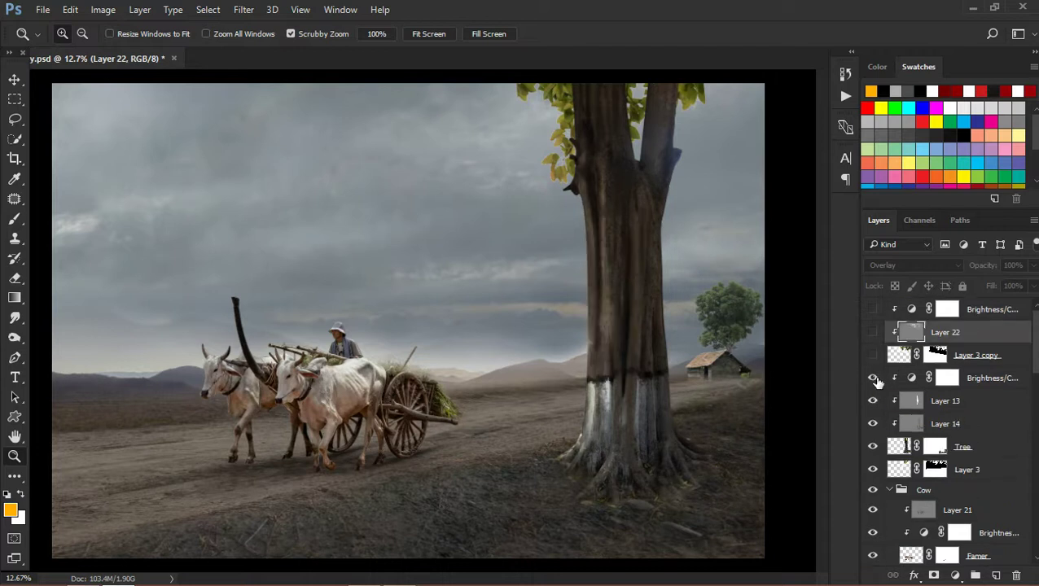
left_click(873, 378)
left_click(874, 379)
left_click(874, 379)
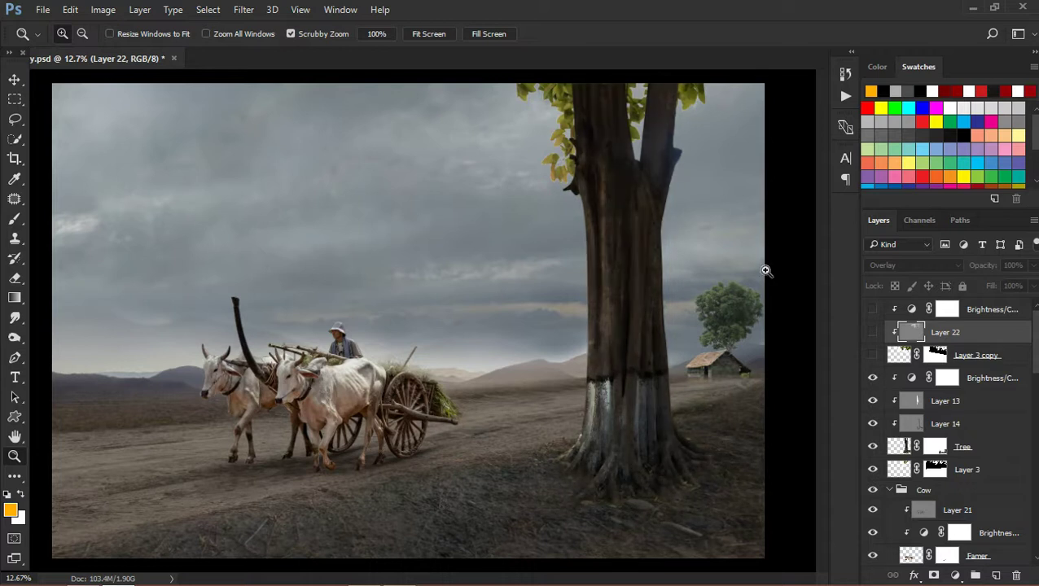
Show the Layer 3 copy canopy, Layer 22 toning and the top Brightness/Contrast adjustment
left_click(873, 355)
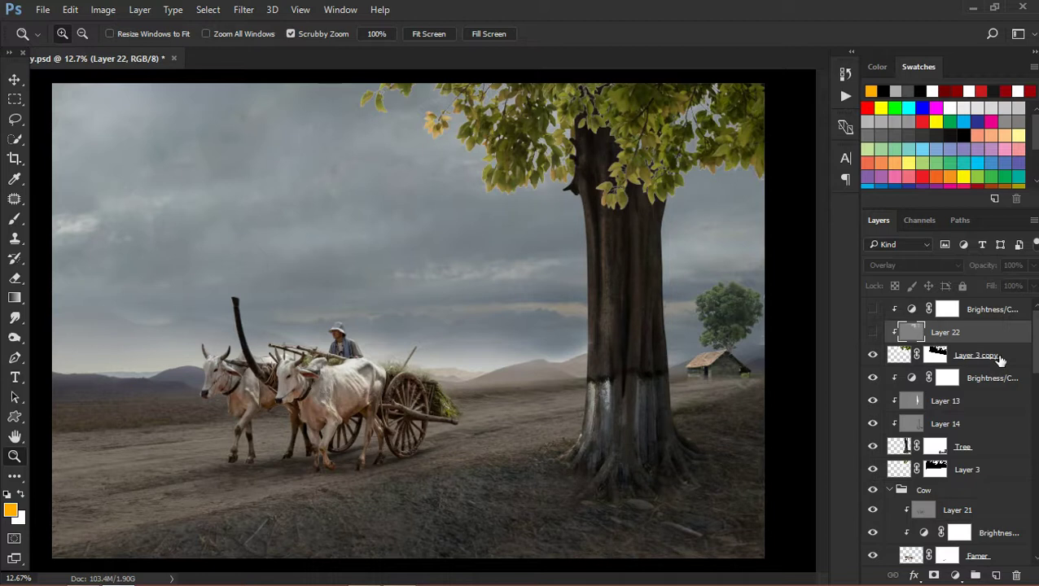
left_click(996, 358)
left_click(874, 333)
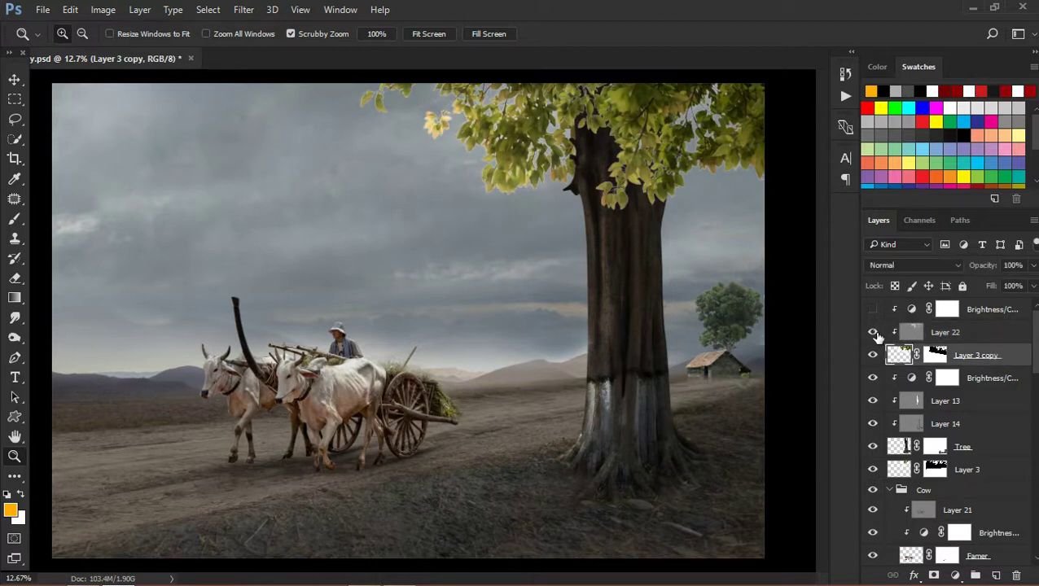
left_click(874, 333)
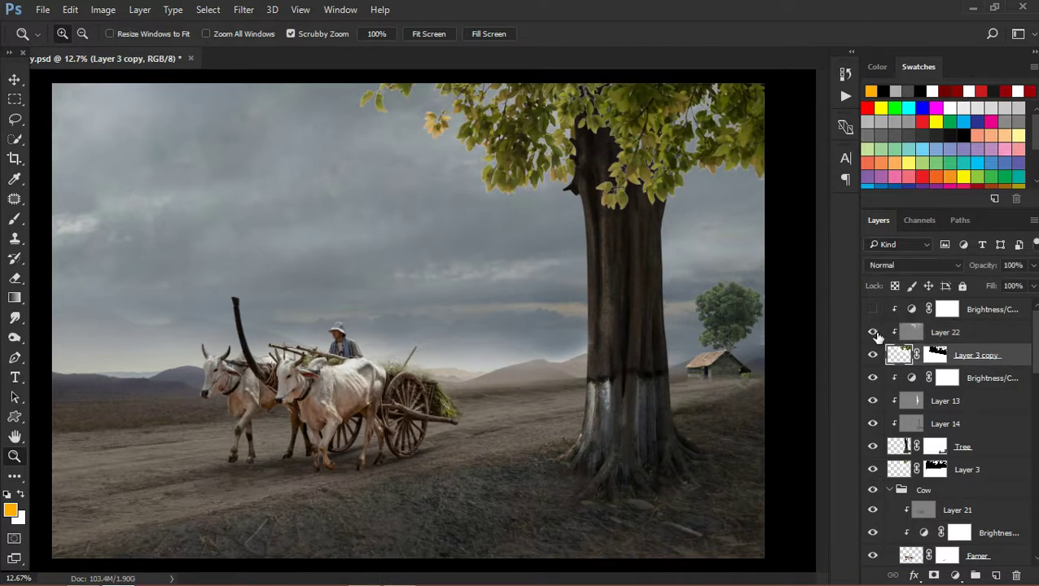
left_click(874, 333)
left_click(873, 311)
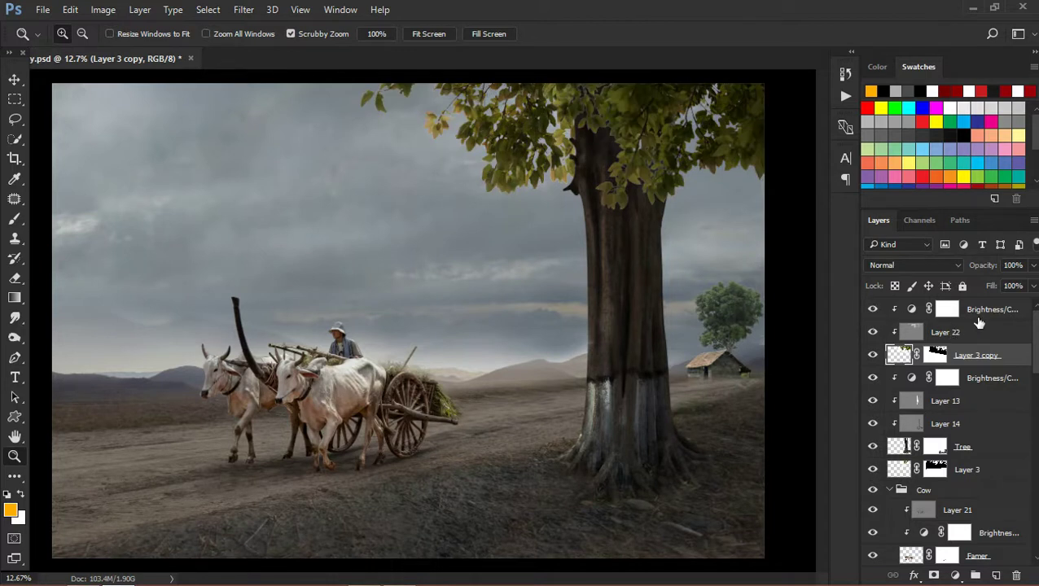
left_click(978, 318)
scroll(1010, 399, "down", 5)
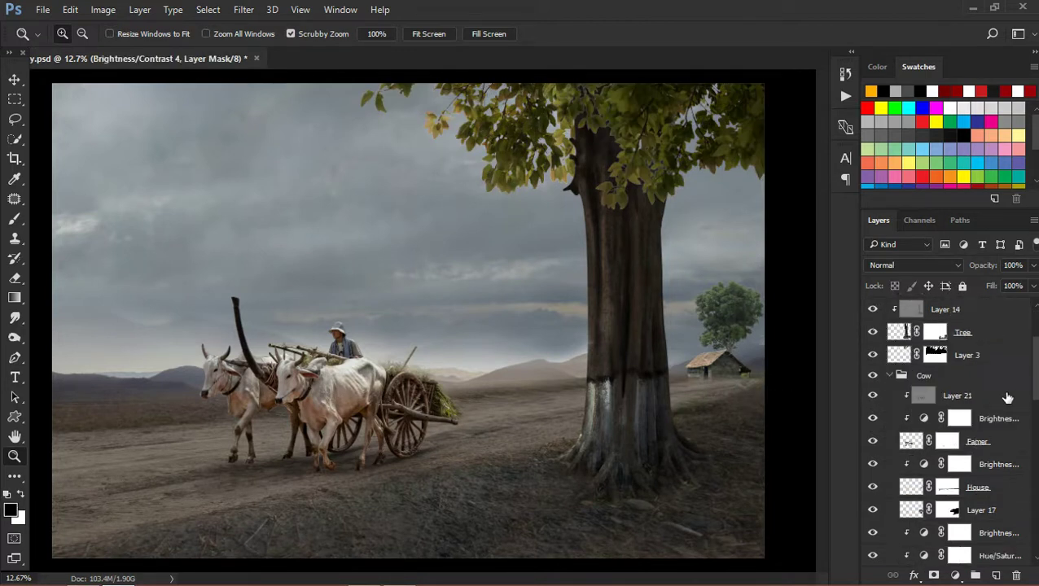
Scroll through the Layers panel to review the rebuilt layer stack
scroll(1009, 404, "down", 5)
scroll(1009, 412, "down", 5)
scroll(1006, 419, "down", 5)
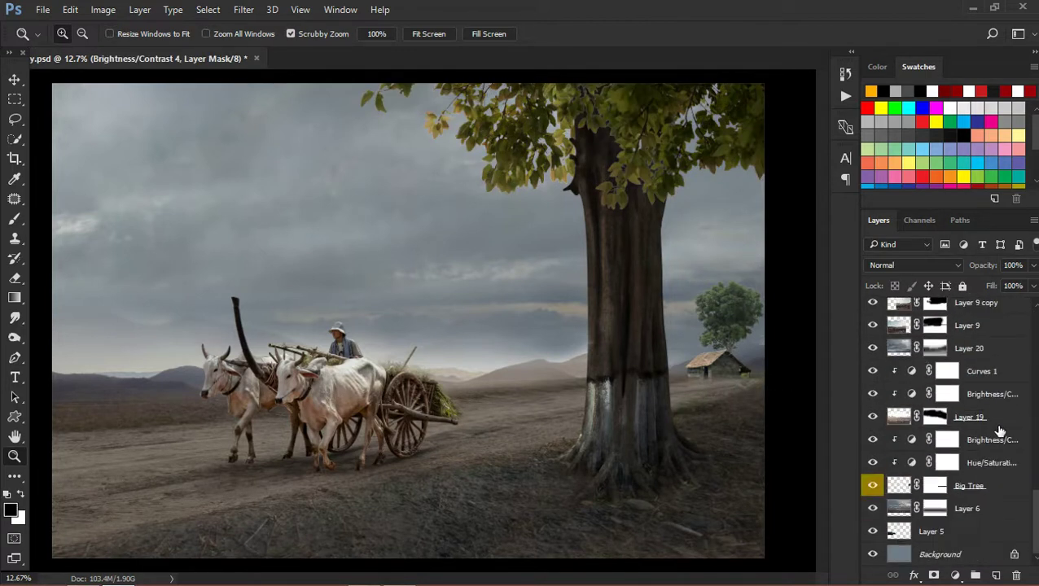
scroll(999, 432, "up", 3)
scroll(999, 436, "up", 3)
scroll(998, 440, "up", 3)
scroll(997, 443, "up", 3)
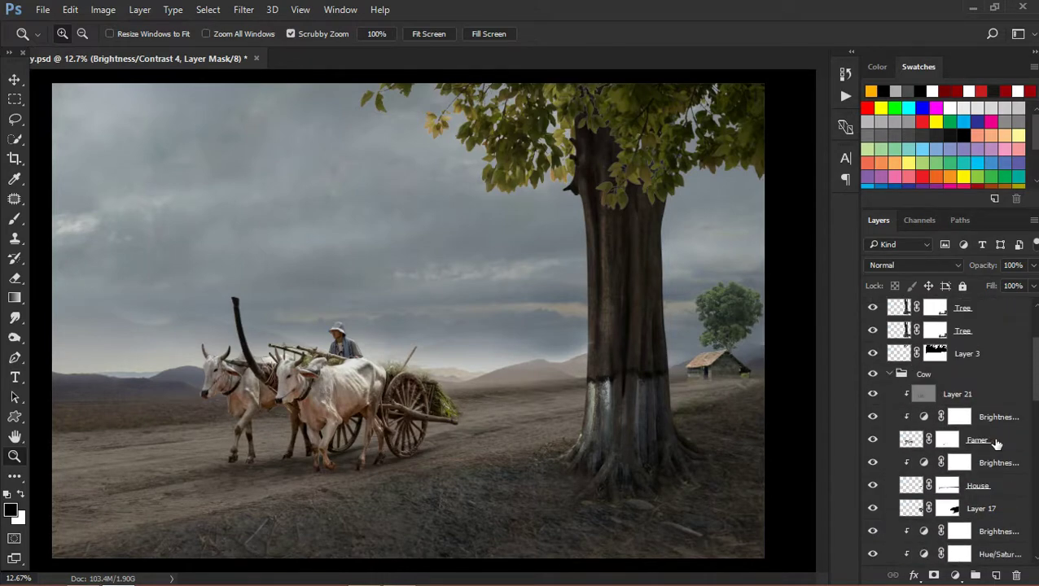
scroll(997, 443, "up", 3)
mouse_move(673, 353)
left_mouse_down()
mouse_move(715, 441)
mouse_move(634, 405)
mouse_move(661, 432)
left_mouse_up()
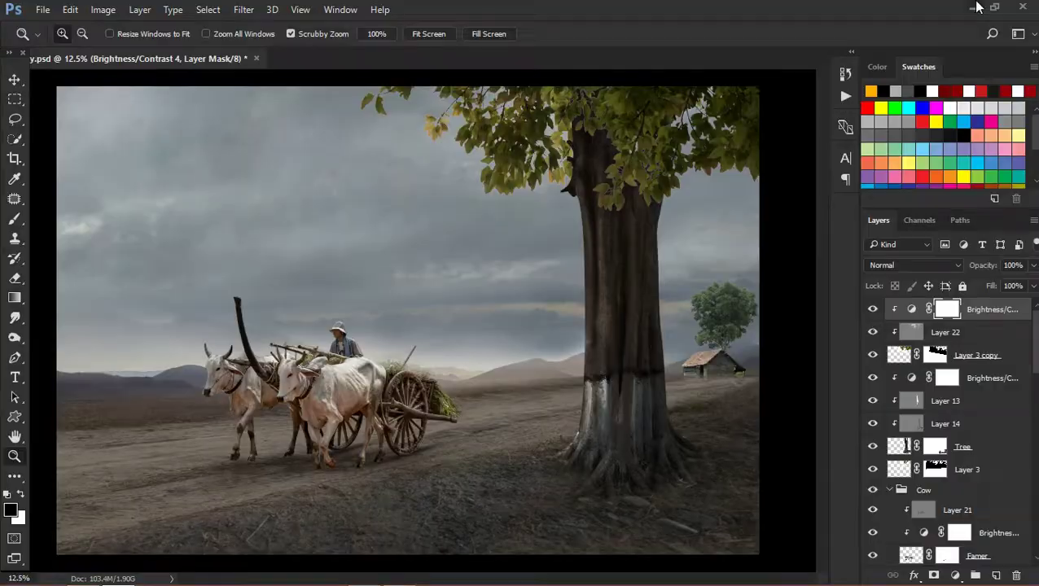
Minimize Photoshop and refresh the Windows desktop
left_click(976, 7)
right_click(656, 126)
left_click(699, 167)
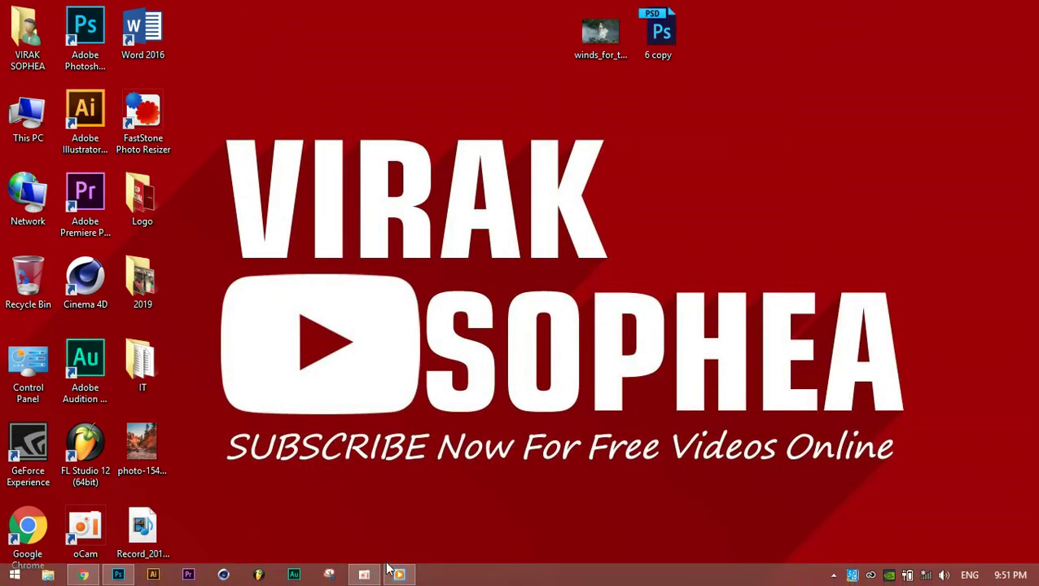